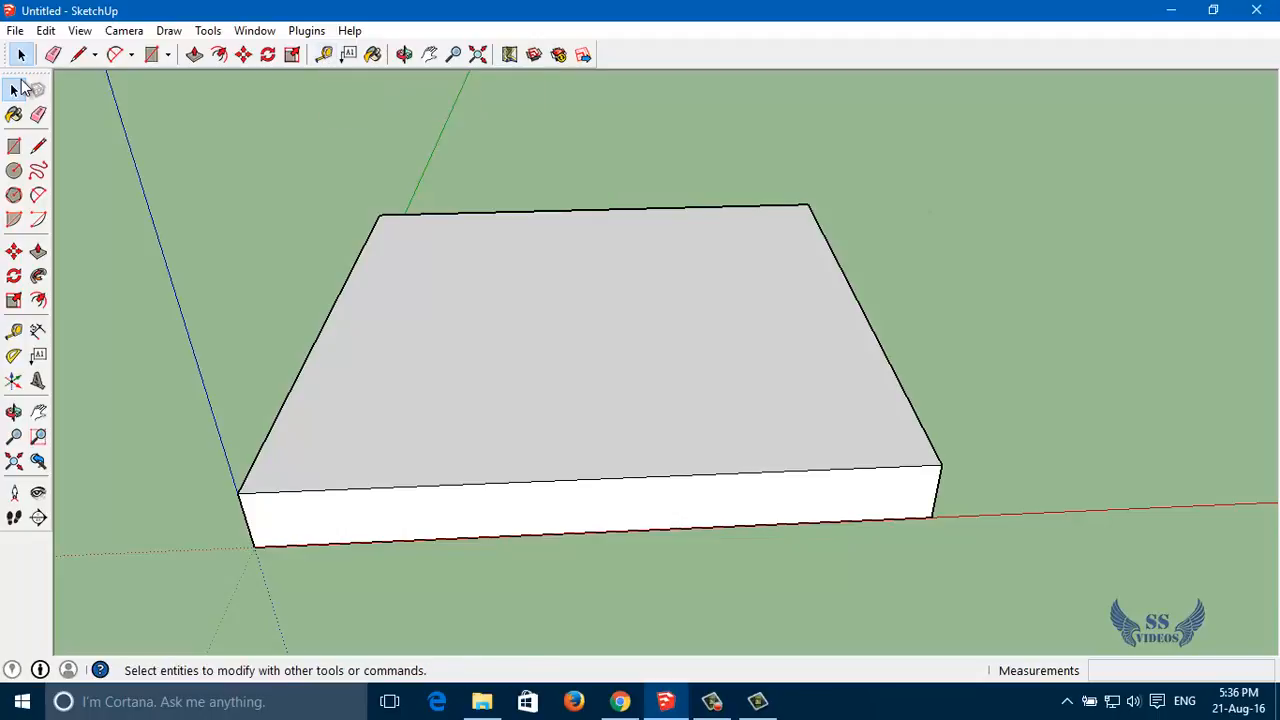
- Measure the slab's front and right-hand top edges with the Tape Measure, corner to corner
{"action": "left_click", "coordinate": [16, 340]}
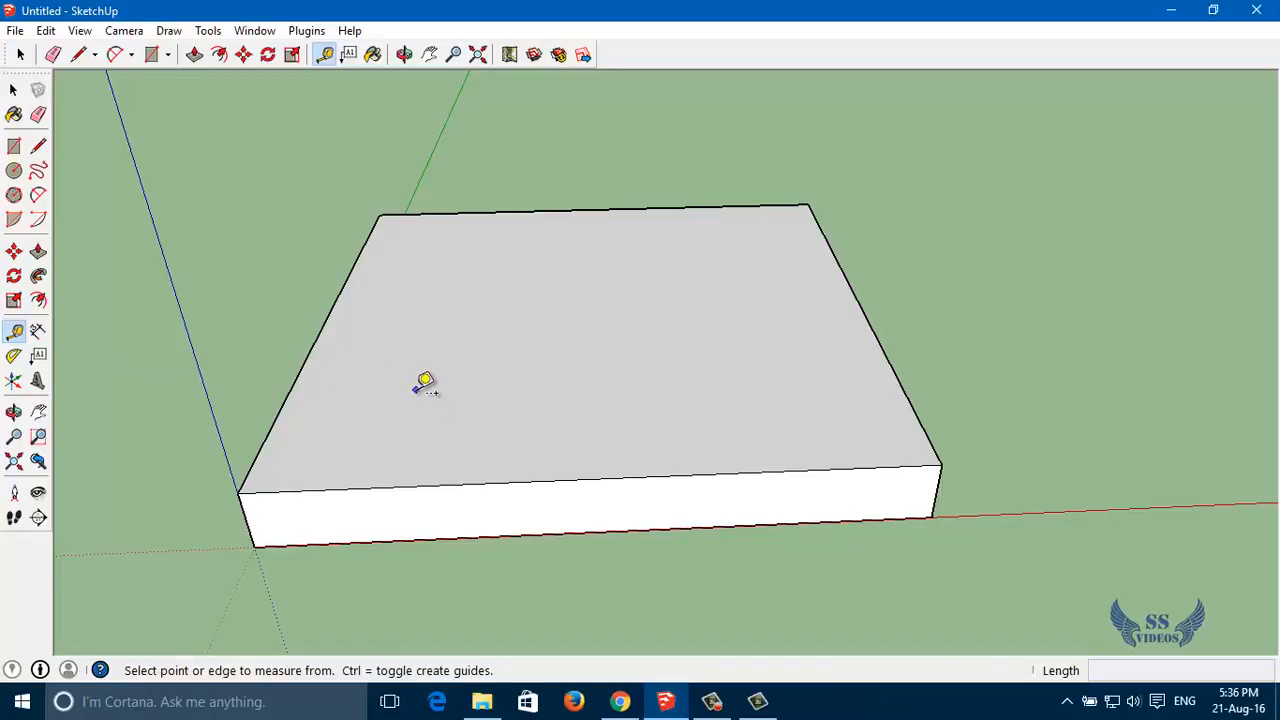
{"action": "key", "text": "space"}
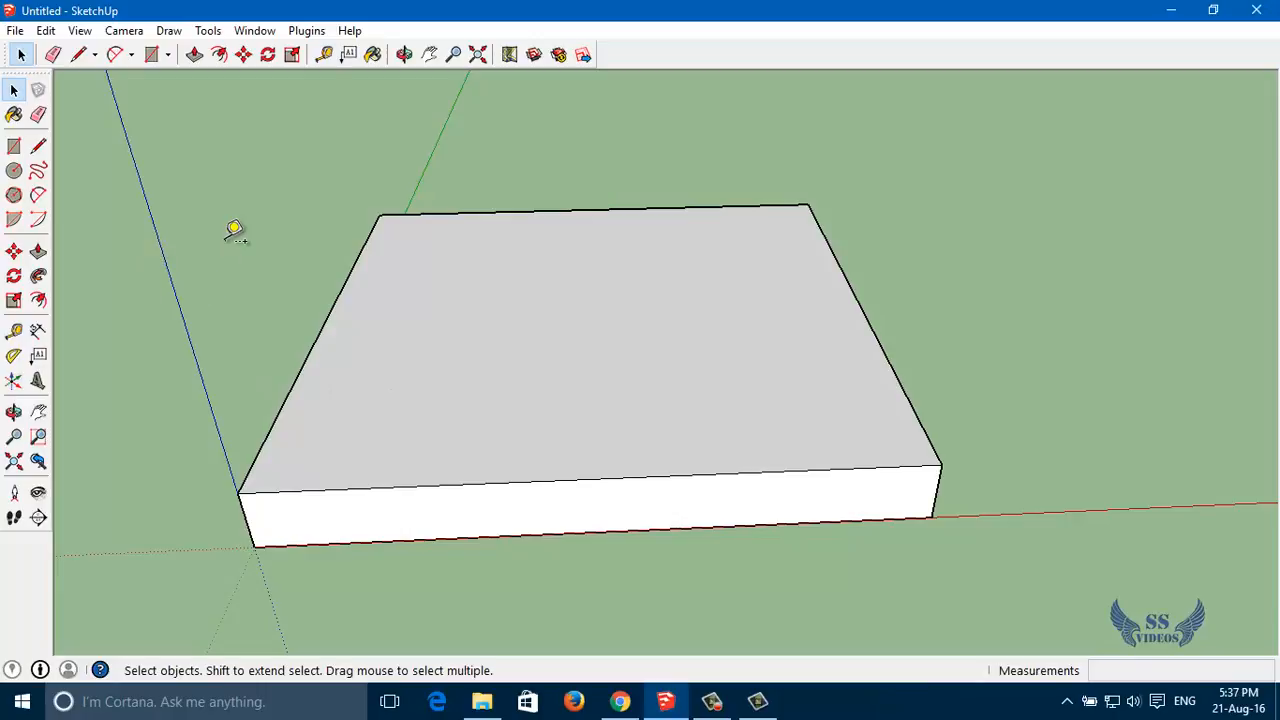
{"action": "key", "text": "t"}
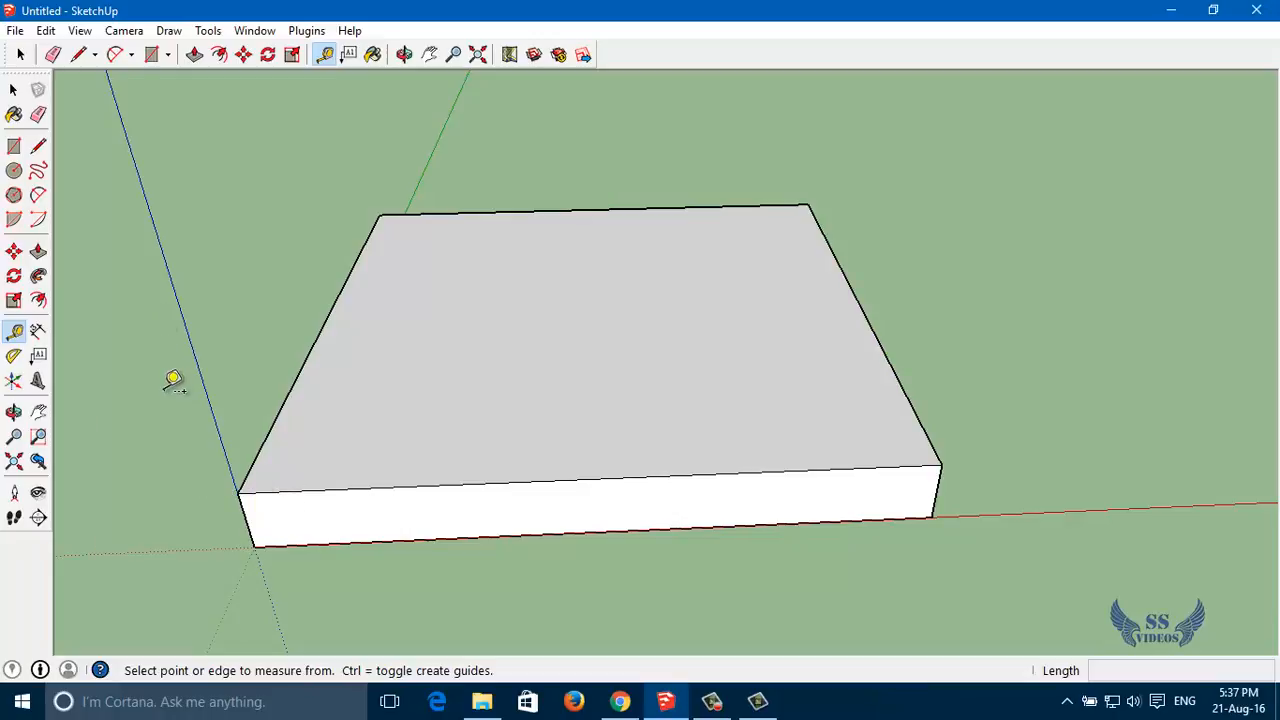
{"action": "left_click", "coordinate": [240, 490]}
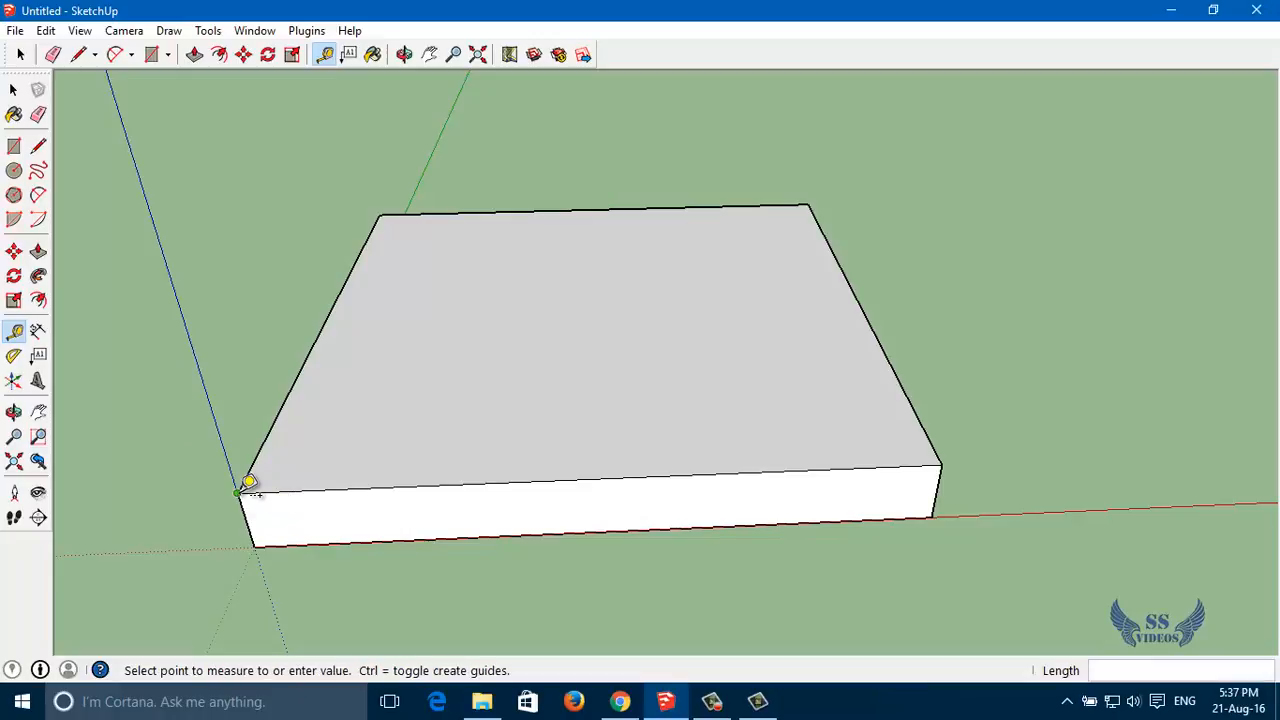
{"action": "left_click", "coordinate": [951, 455]}
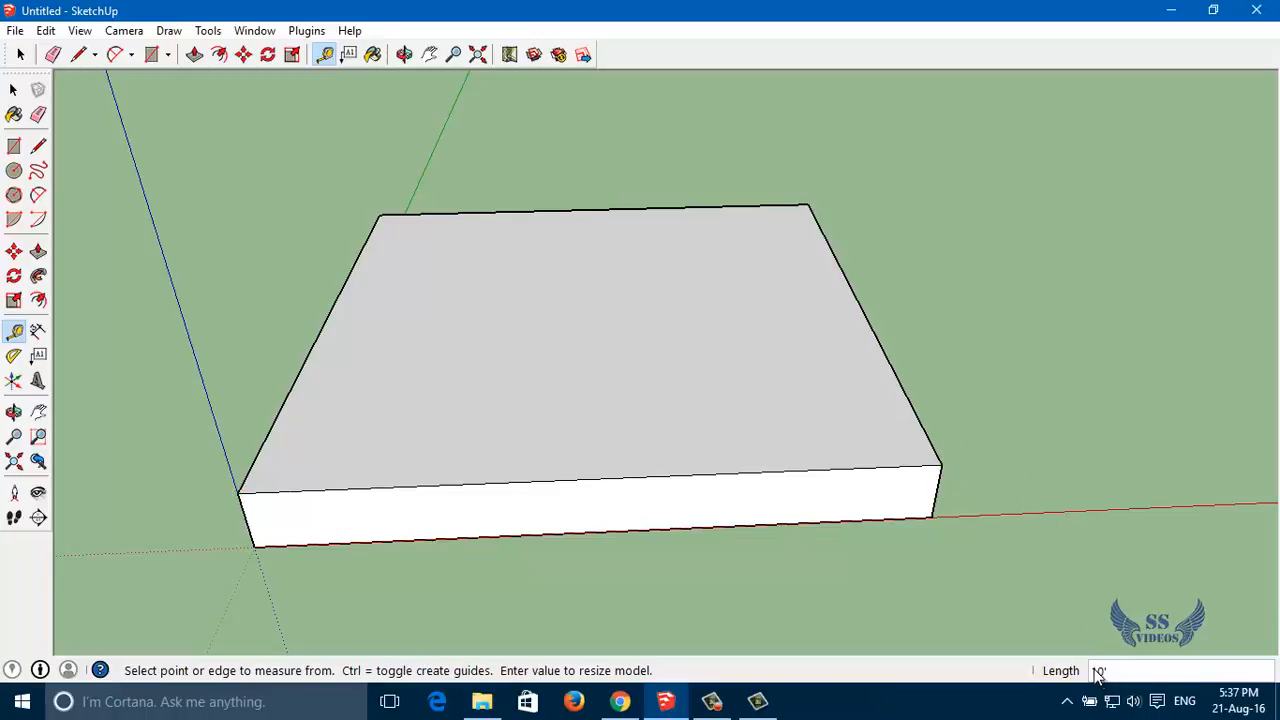
{"action": "type", "text": "10'"}
{"action": "left_click", "coordinate": [810, 203]}
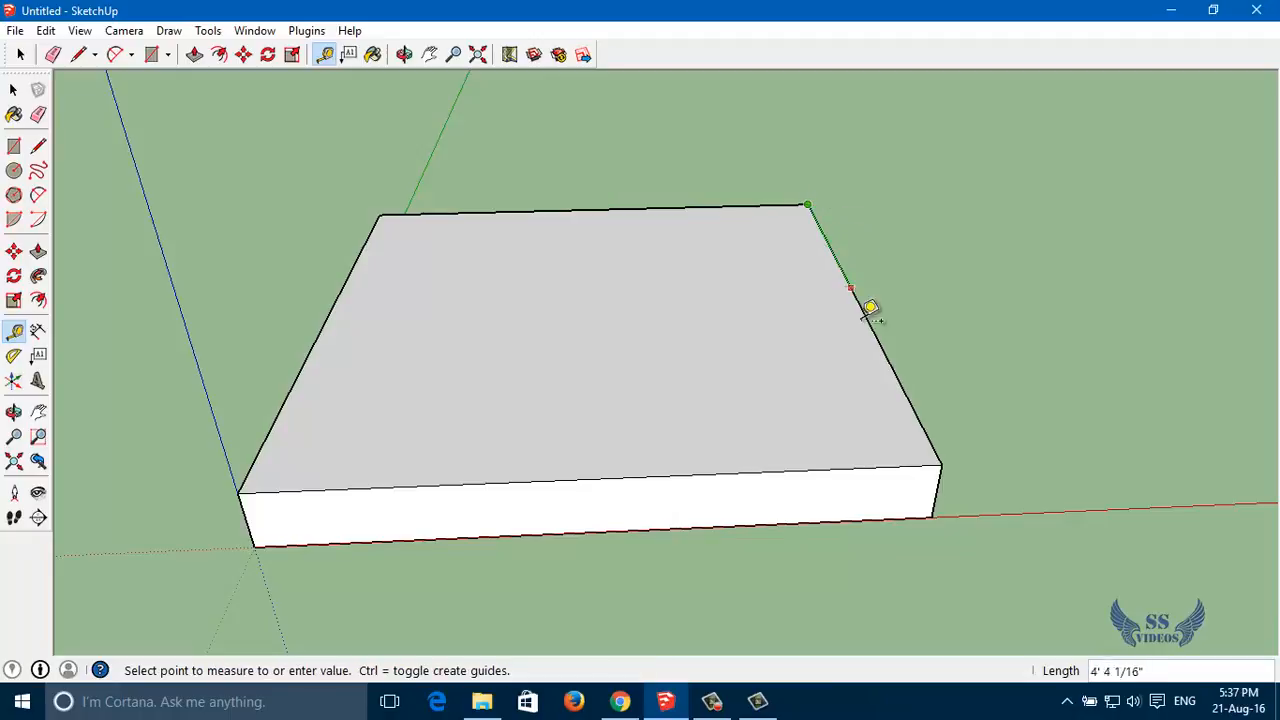
{"action": "left_click", "coordinate": [944, 462]}
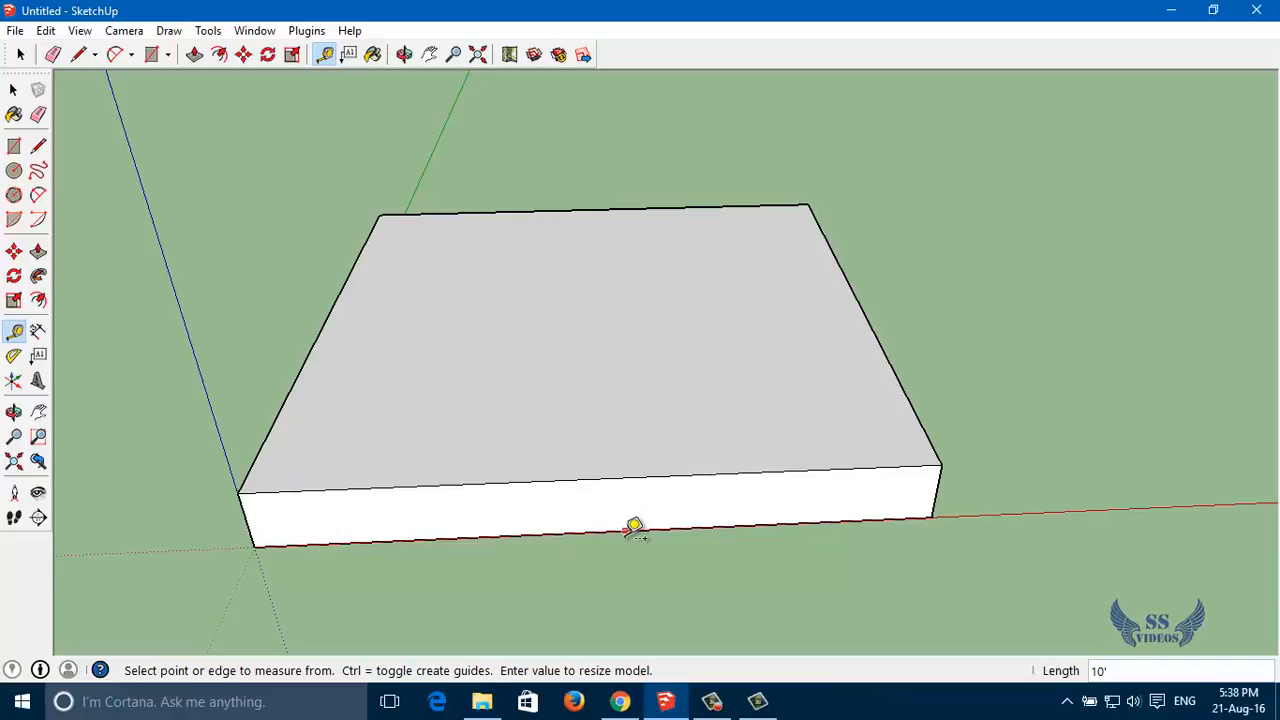
- Measure the slab's thickness along the vertical edge at its front right corner
{"action": "scroll", "coordinate": [526, 557], "scroll_direction": "up", "scroll_amount": 6}
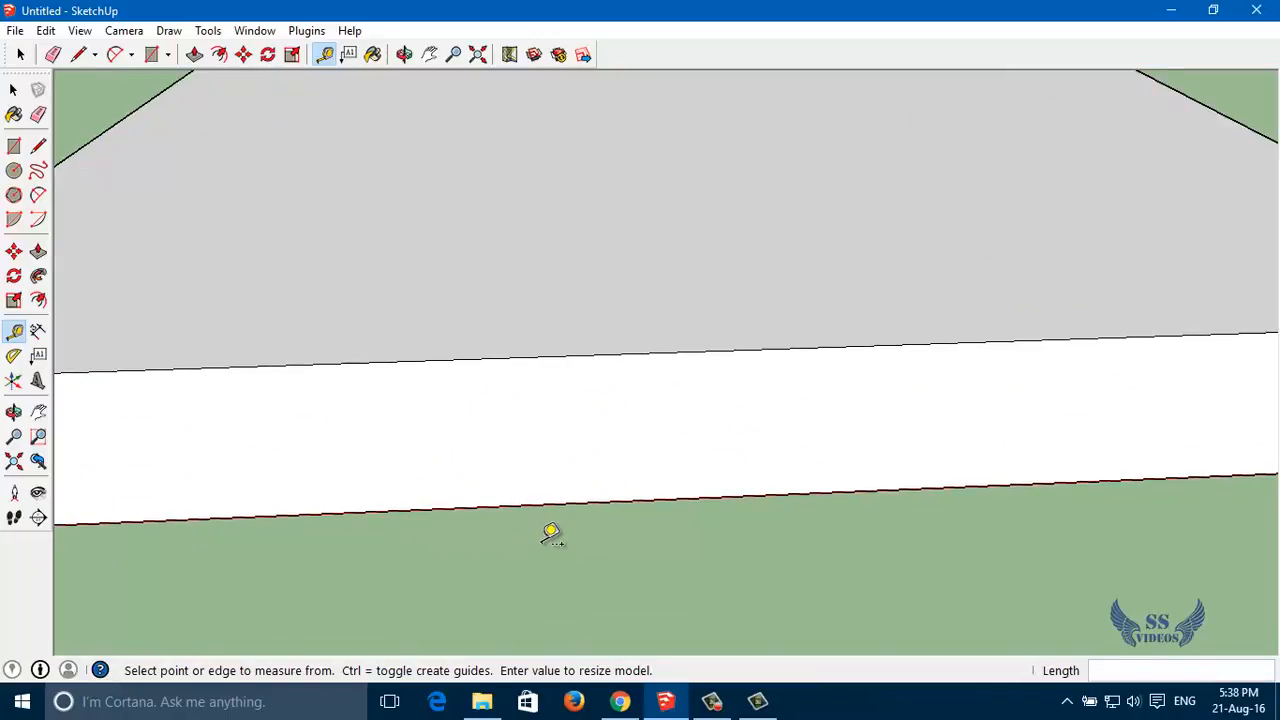
{"action": "scroll", "coordinate": [570, 460], "scroll_direction": "down", "scroll_amount": 2}
{"action": "scroll", "coordinate": [277, 394], "scroll_direction": "down", "scroll_amount": 4}
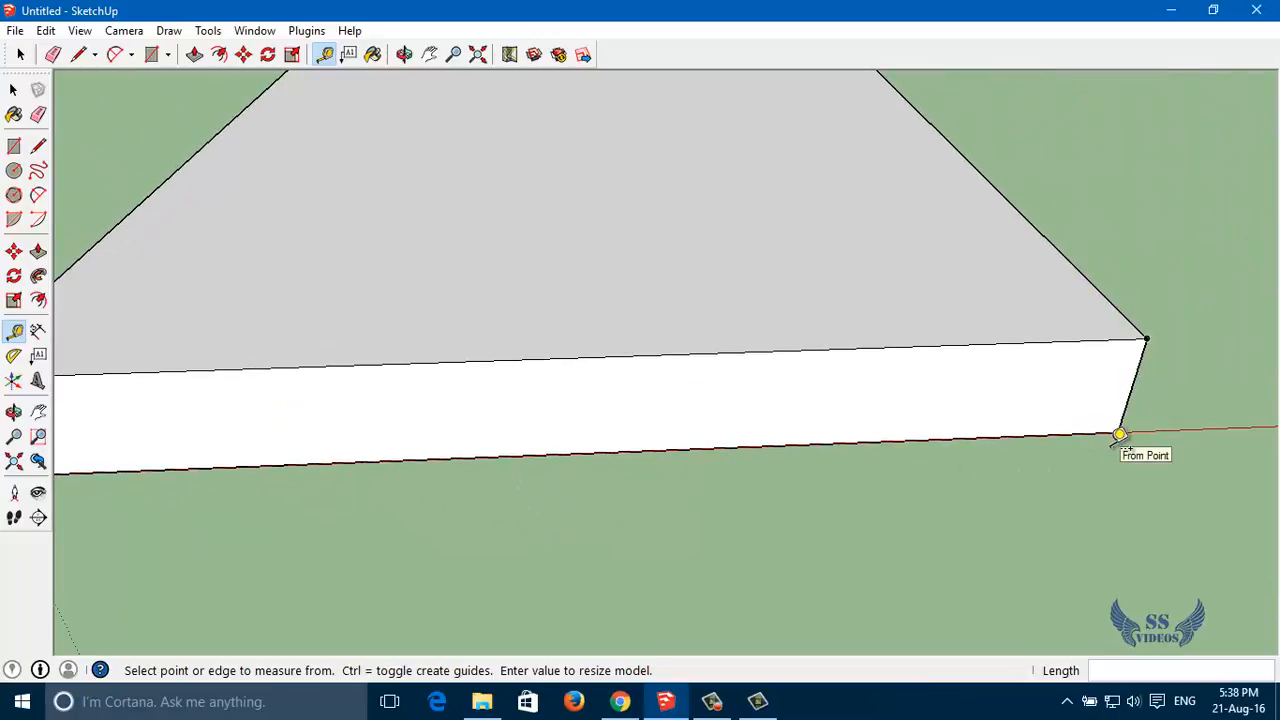
{"action": "middle_click_drag", "start_coordinate": [1100, 447], "coordinate": [866, 349]}
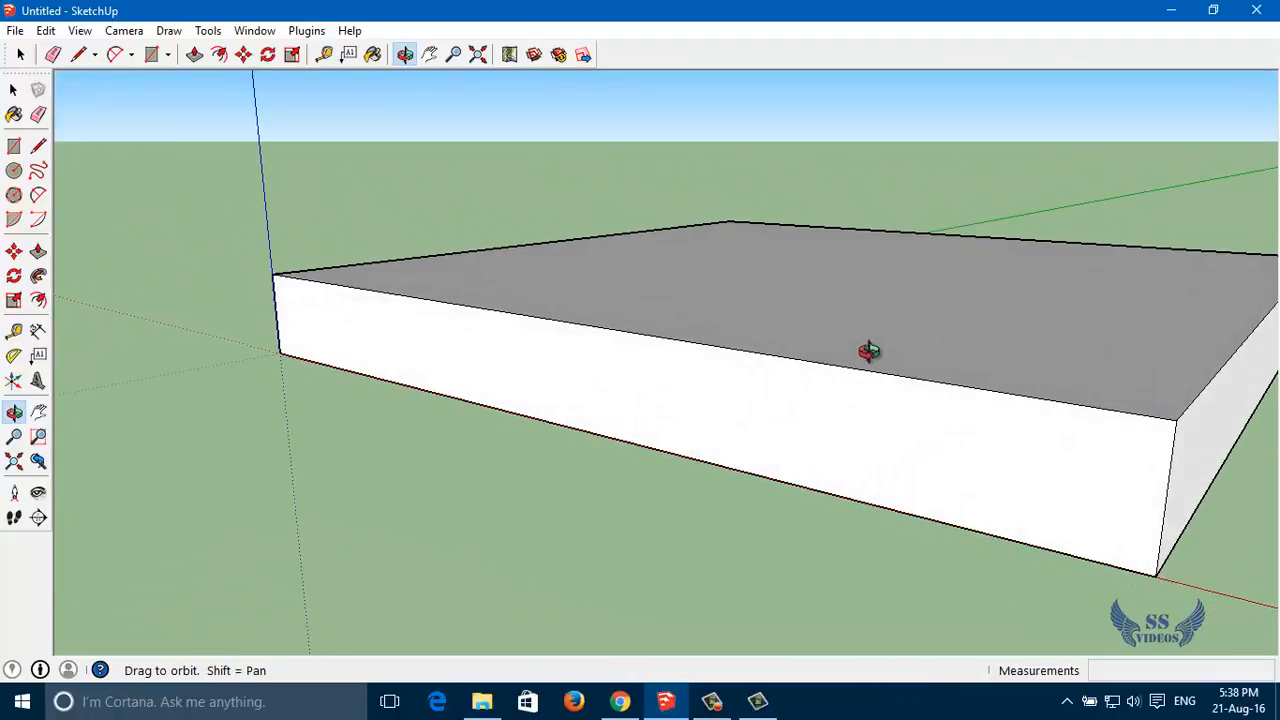
{"action": "left_click", "coordinate": [1158, 574]}
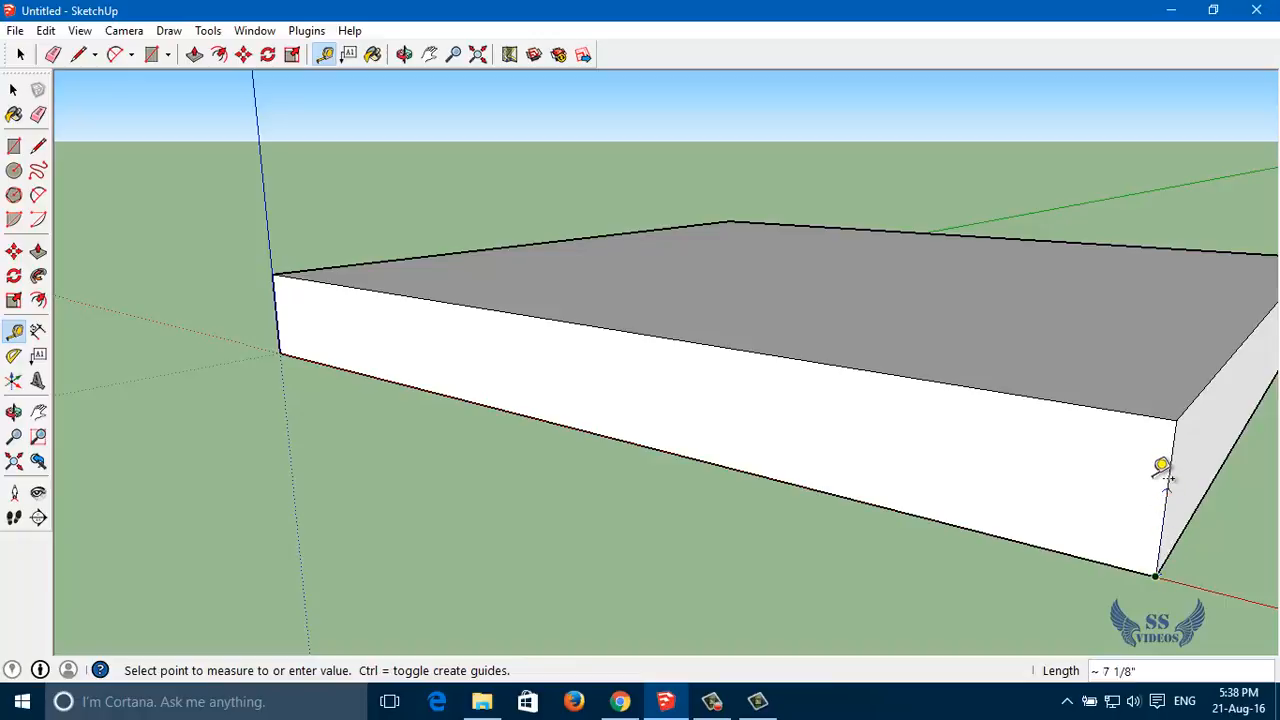
{"action": "left_click", "coordinate": [1176, 420]}
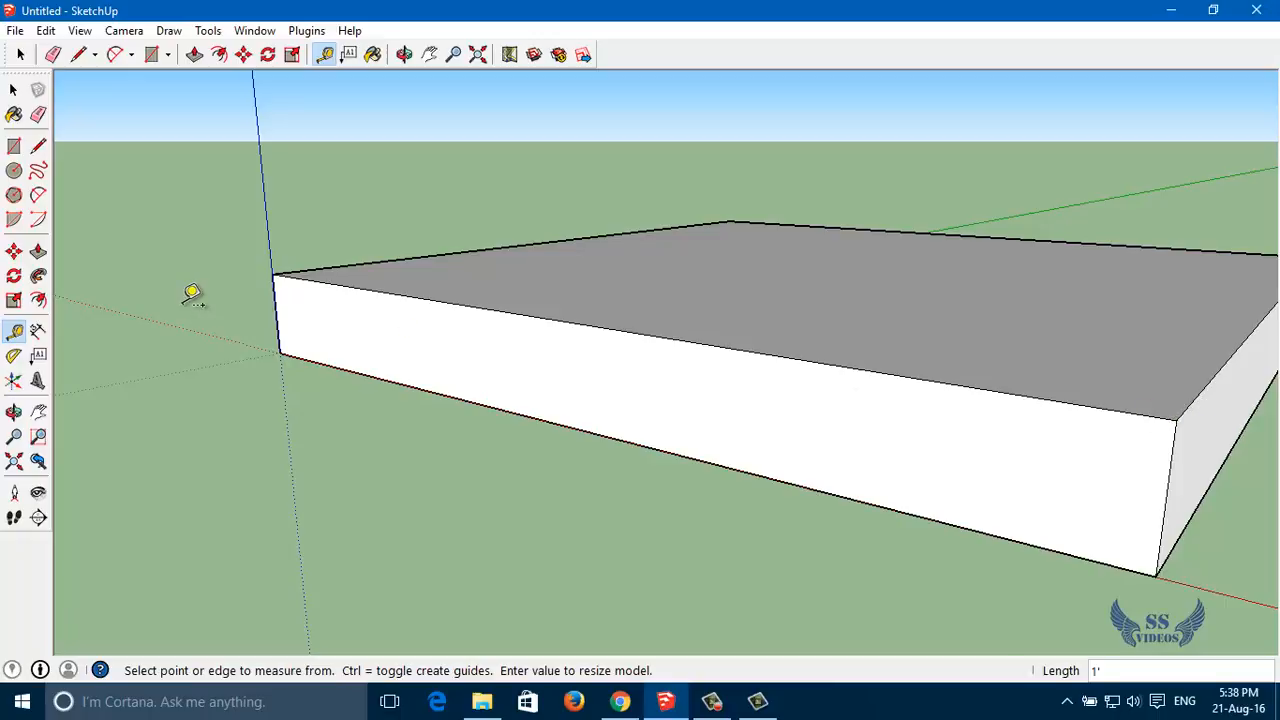
- Create two guide lines on the slab's top face, offset 1' inward from its left edge and its front edge
{"action": "key", "text": "o"}
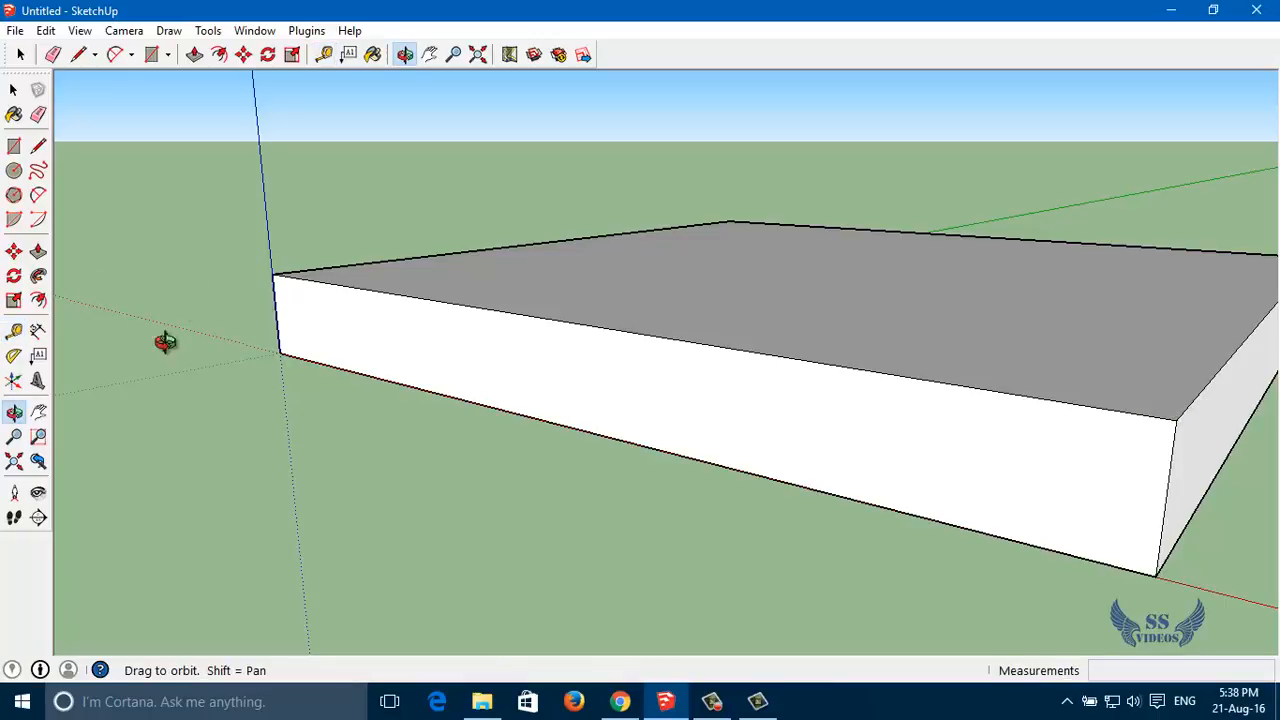
{"action": "left_click_drag", "start_coordinate": [166, 343], "coordinate": [623, 518]}
{"action": "scroll", "coordinate": [649, 387], "scroll_direction": "down", "scroll_amount": 3}
{"action": "scroll", "coordinate": [657, 386], "scroll_direction": "up", "scroll_amount": 2}
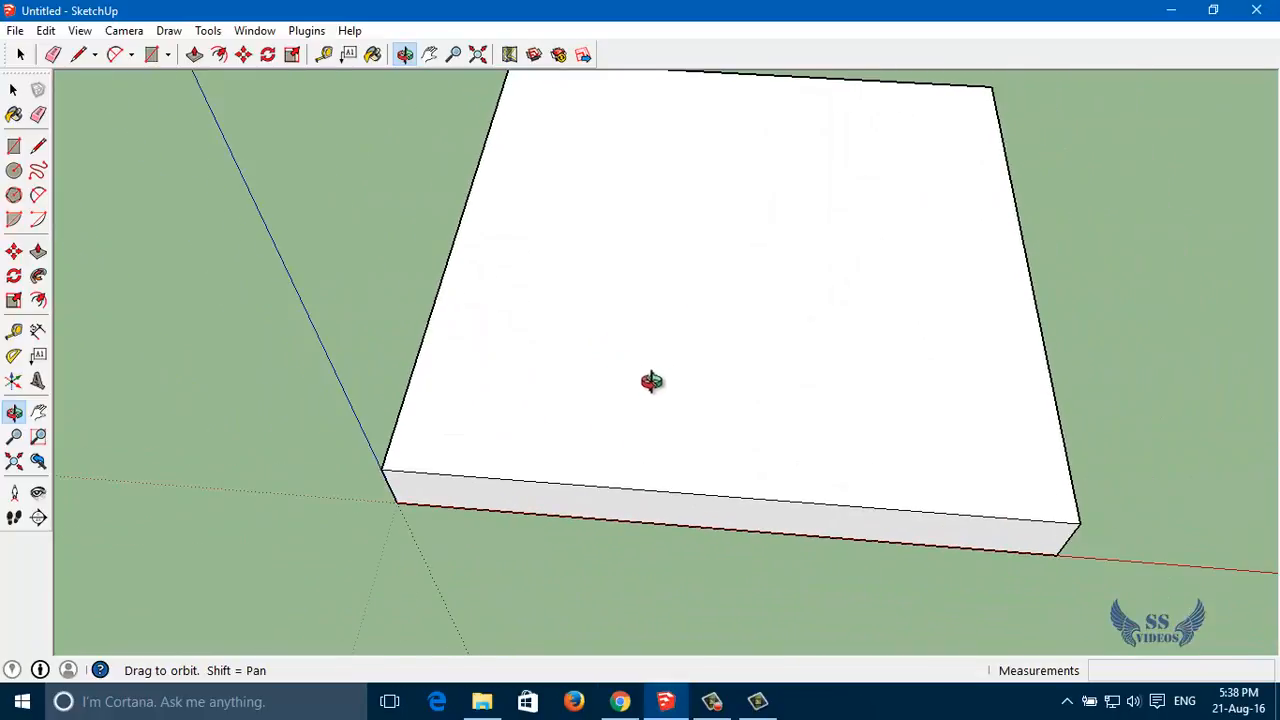
{"action": "left_click_drag", "start_coordinate": [658, 363], "coordinate": [669, 332]}
{"action": "key", "text": "h"}
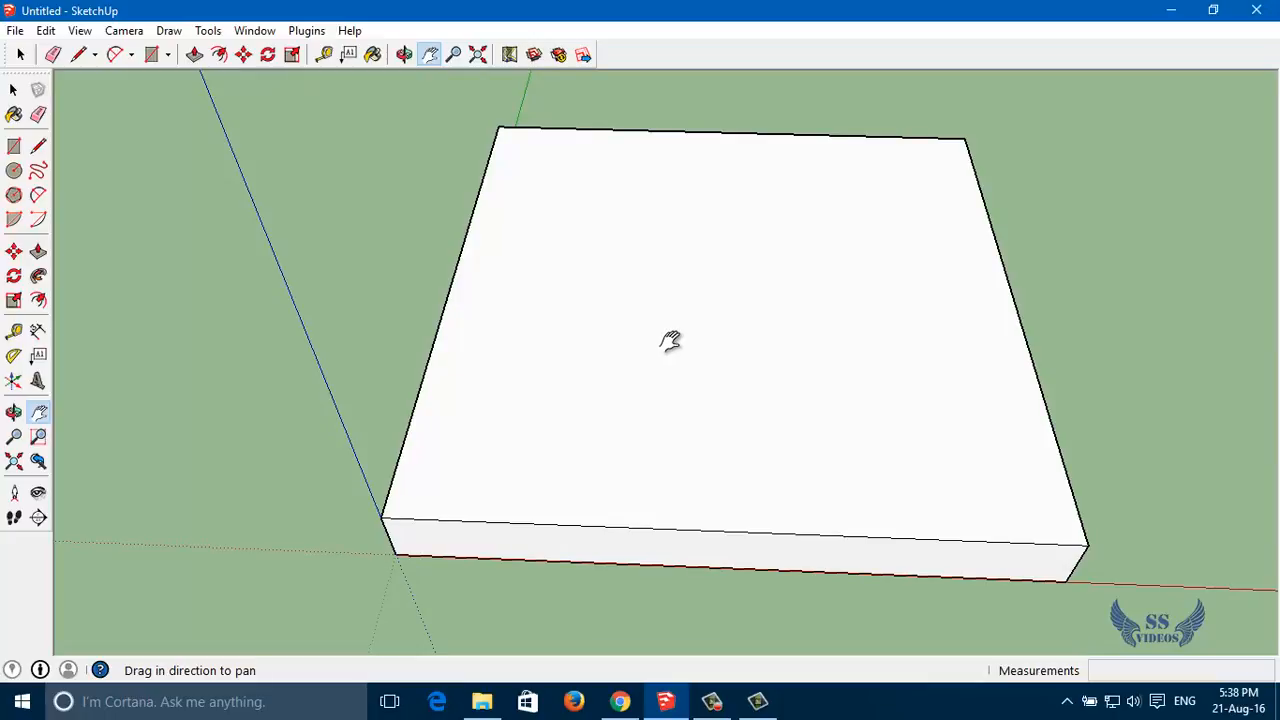
{"action": "key", "text": "t"}
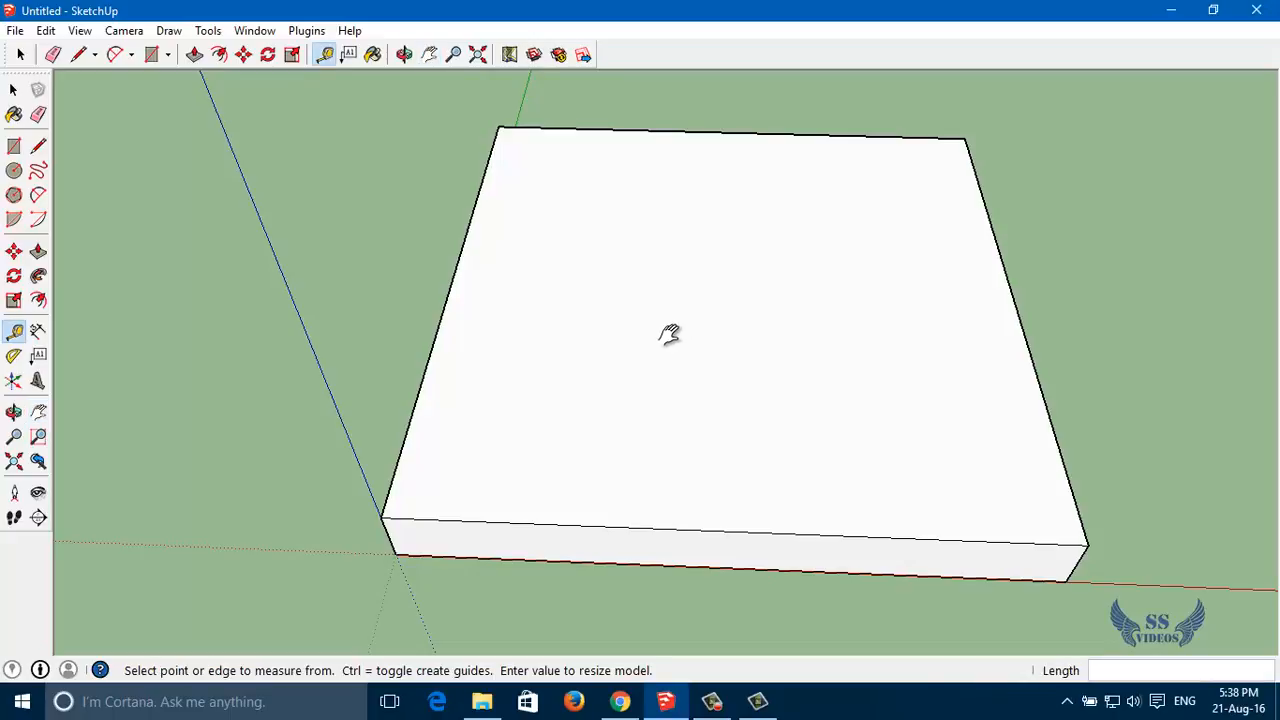
{"action": "left_click", "coordinate": [406, 434]}
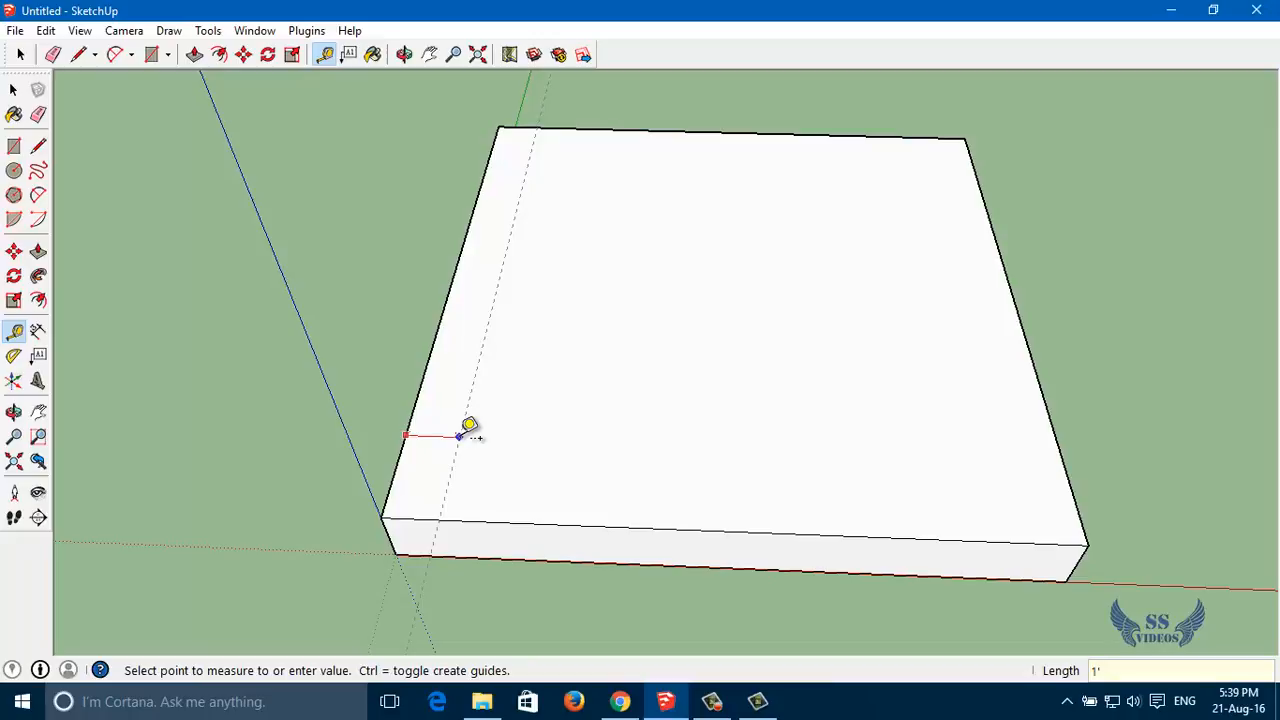
{"action": "left_click", "coordinate": [460, 435]}
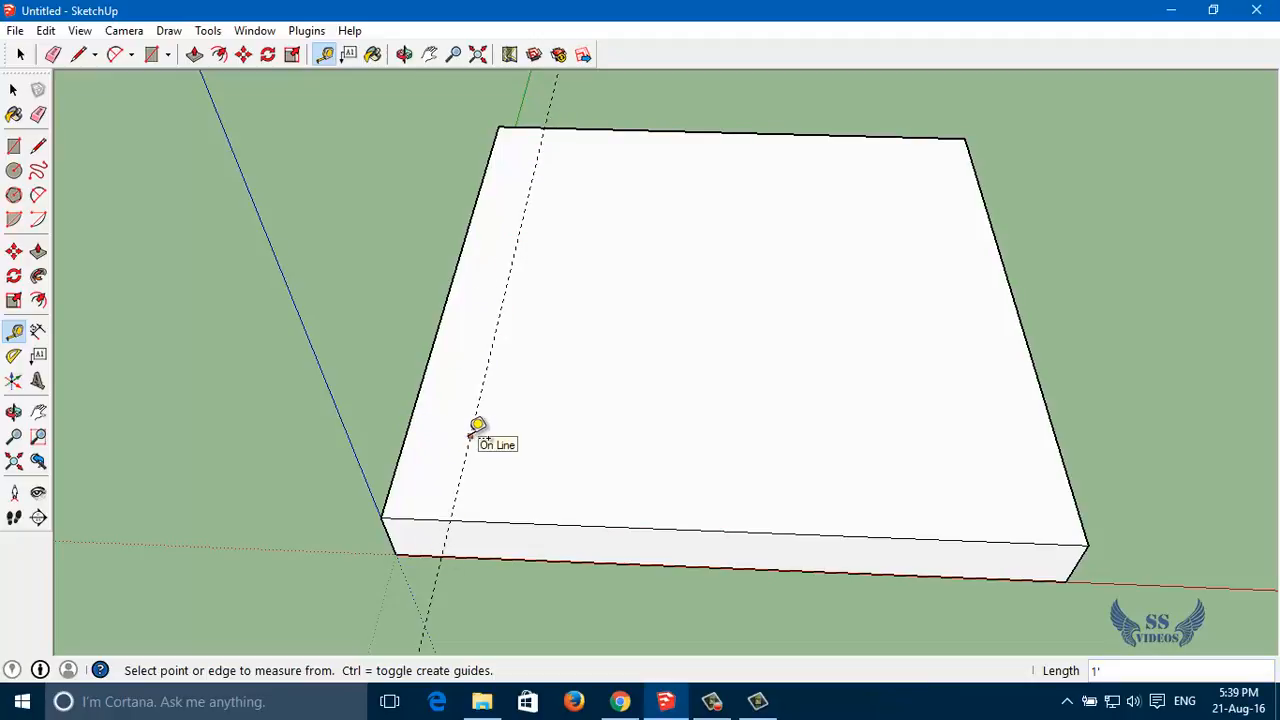
{"action": "left_click", "coordinate": [484, 520]}
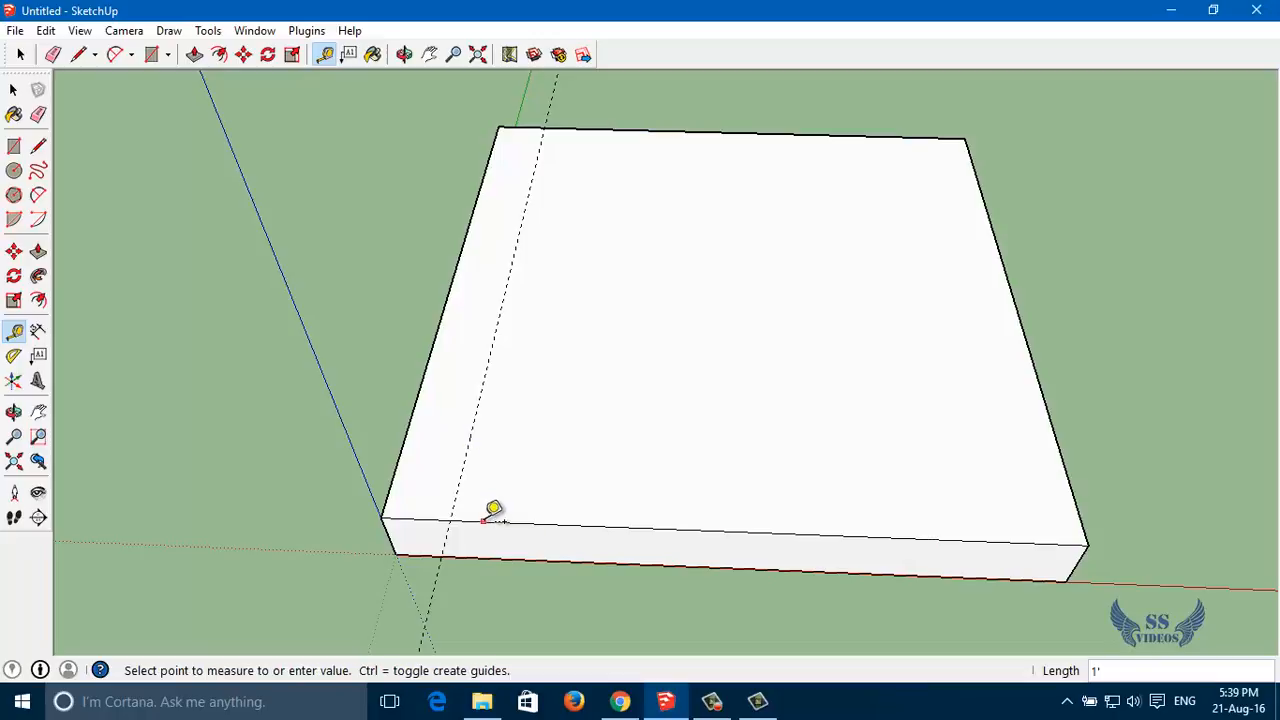
{"action": "left_click", "coordinate": [499, 461]}
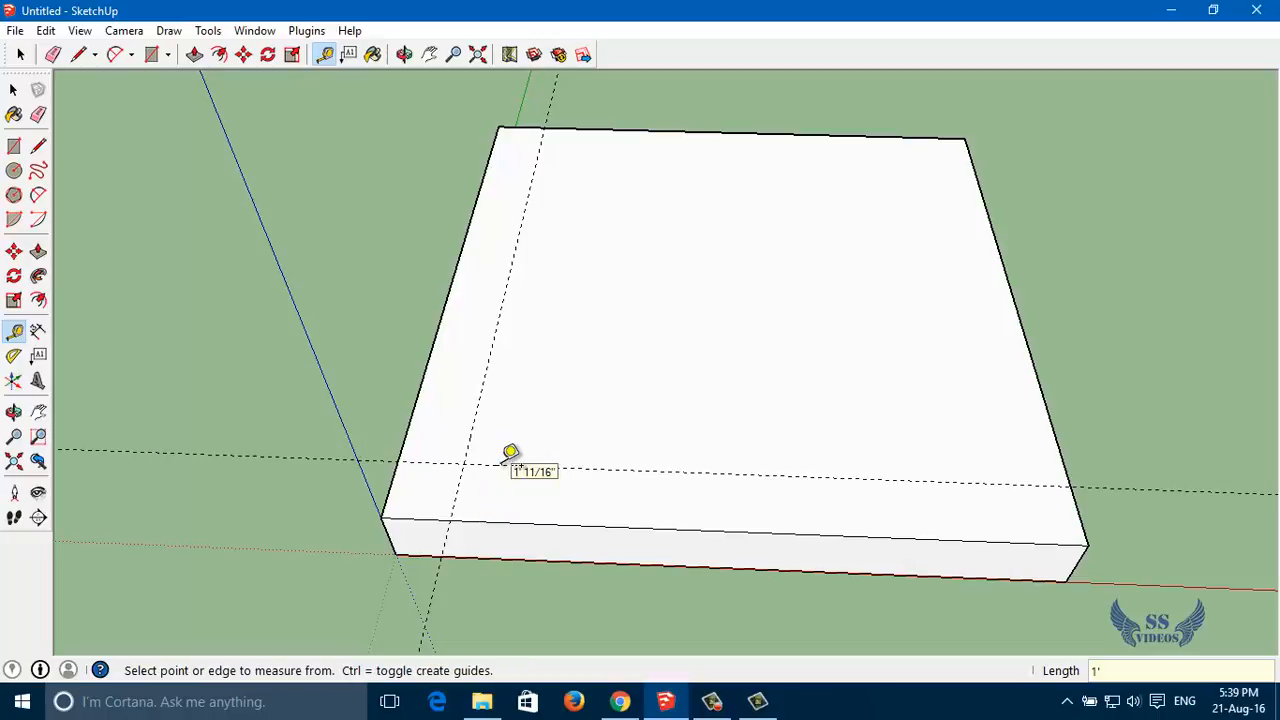
- Draw a 1' by 1' square on the slab's top face, starting at the intersection of the two guides
{"action": "scroll", "coordinate": [509, 450], "scroll_direction": "up", "scroll_amount": 2}
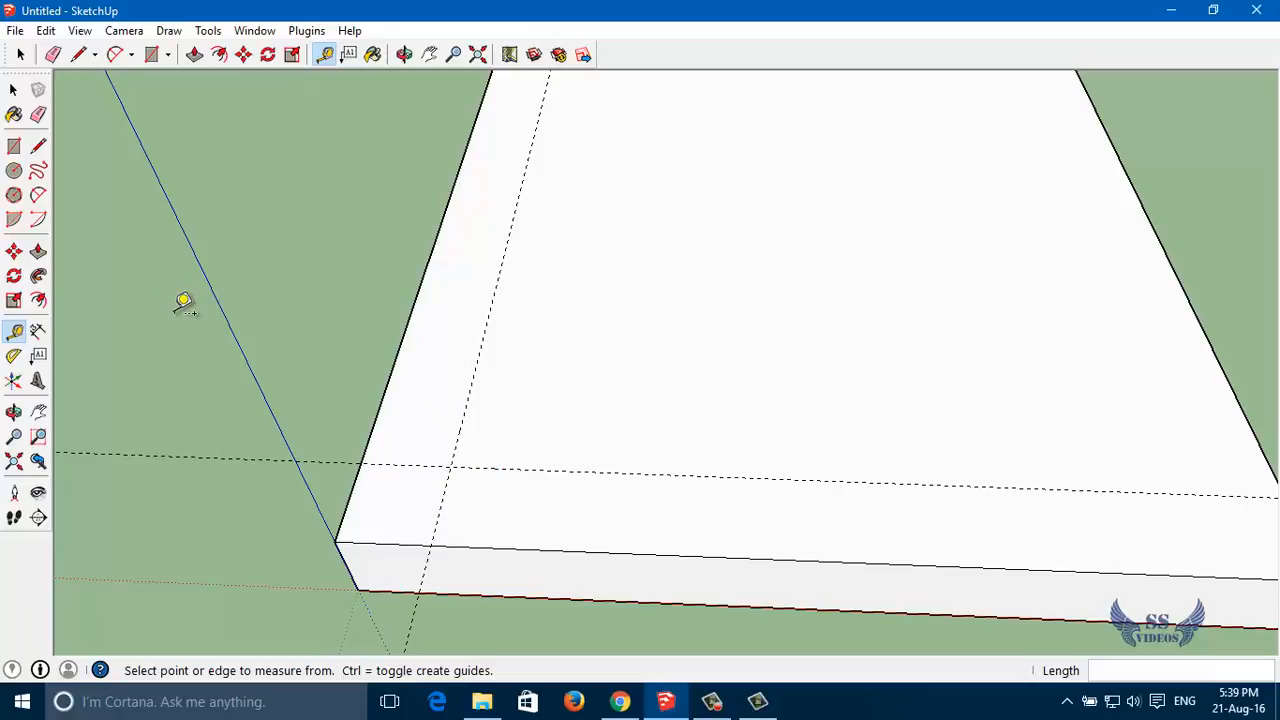
{"action": "key", "text": "r"}
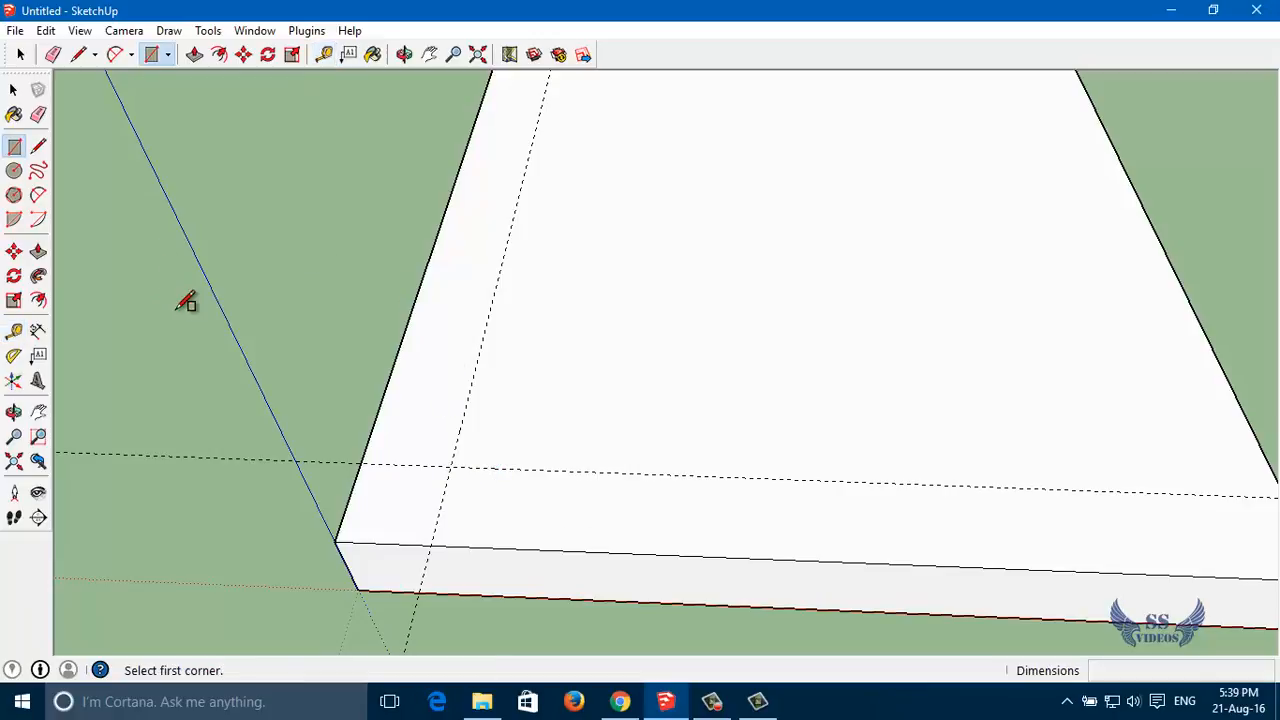
{"action": "left_click", "coordinate": [451, 466]}
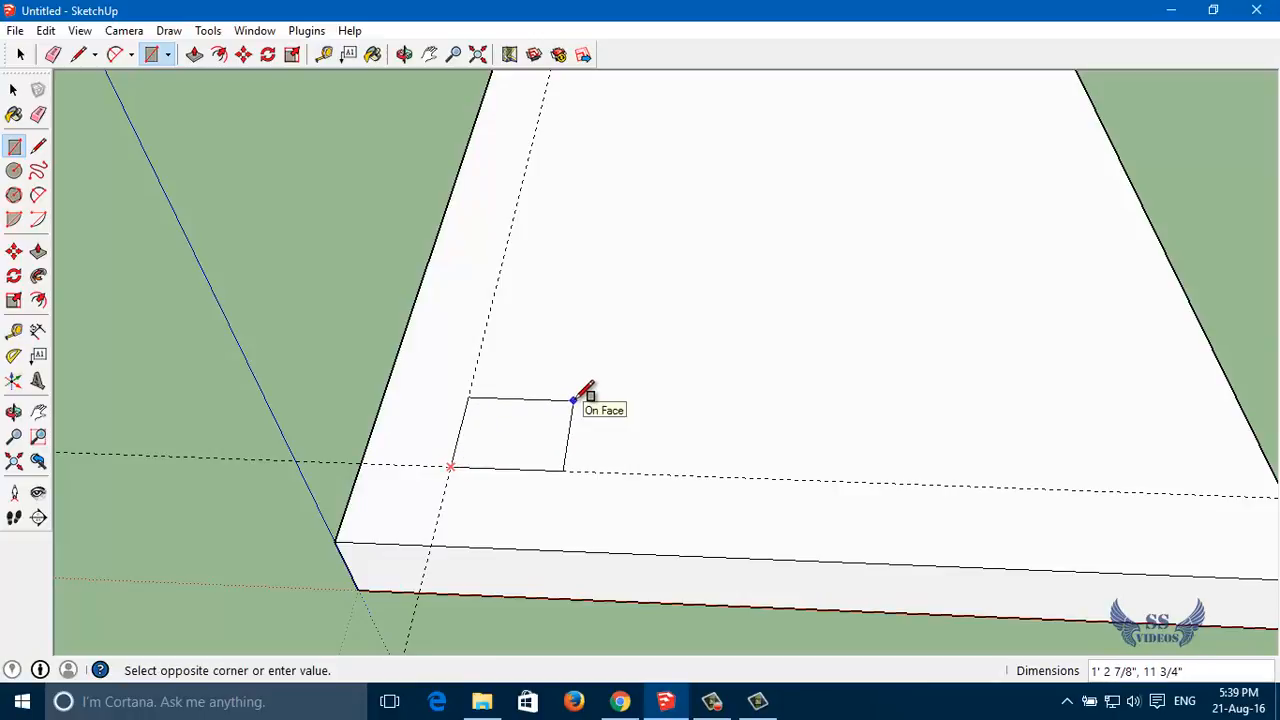
{"action": "key", "text": "BackSpace"}
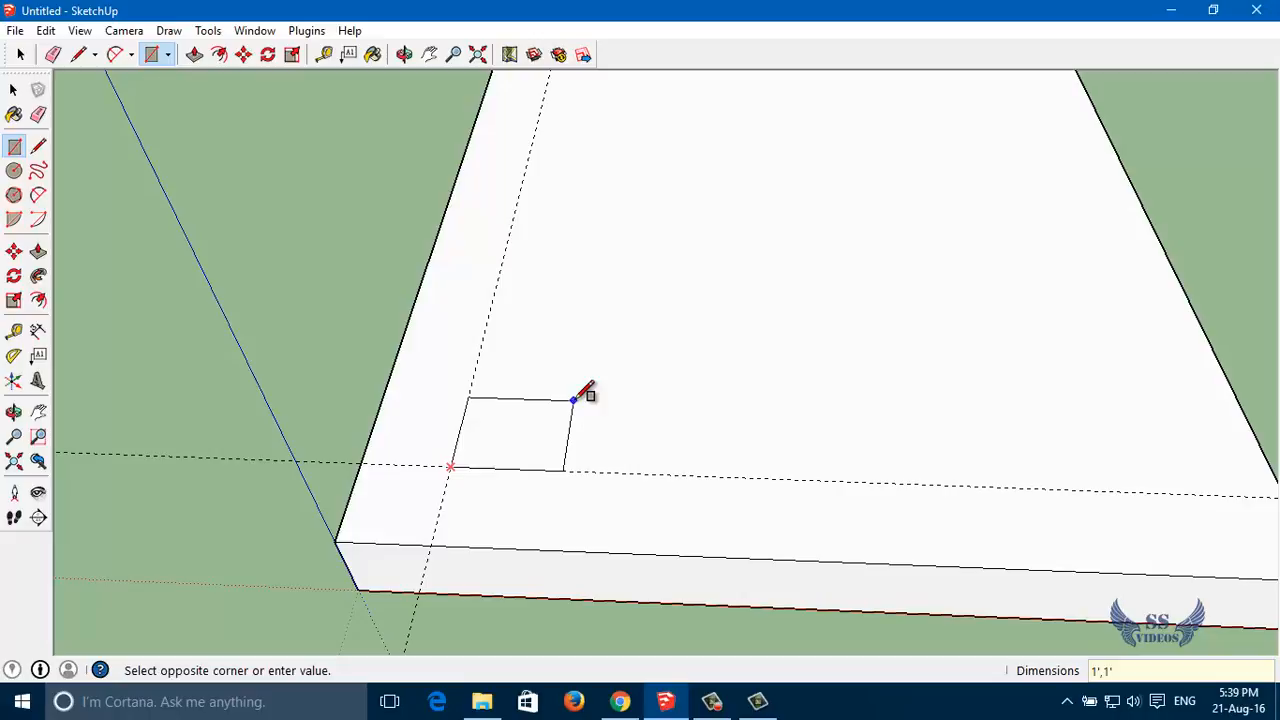
{"action": "key", "text": "Return"}
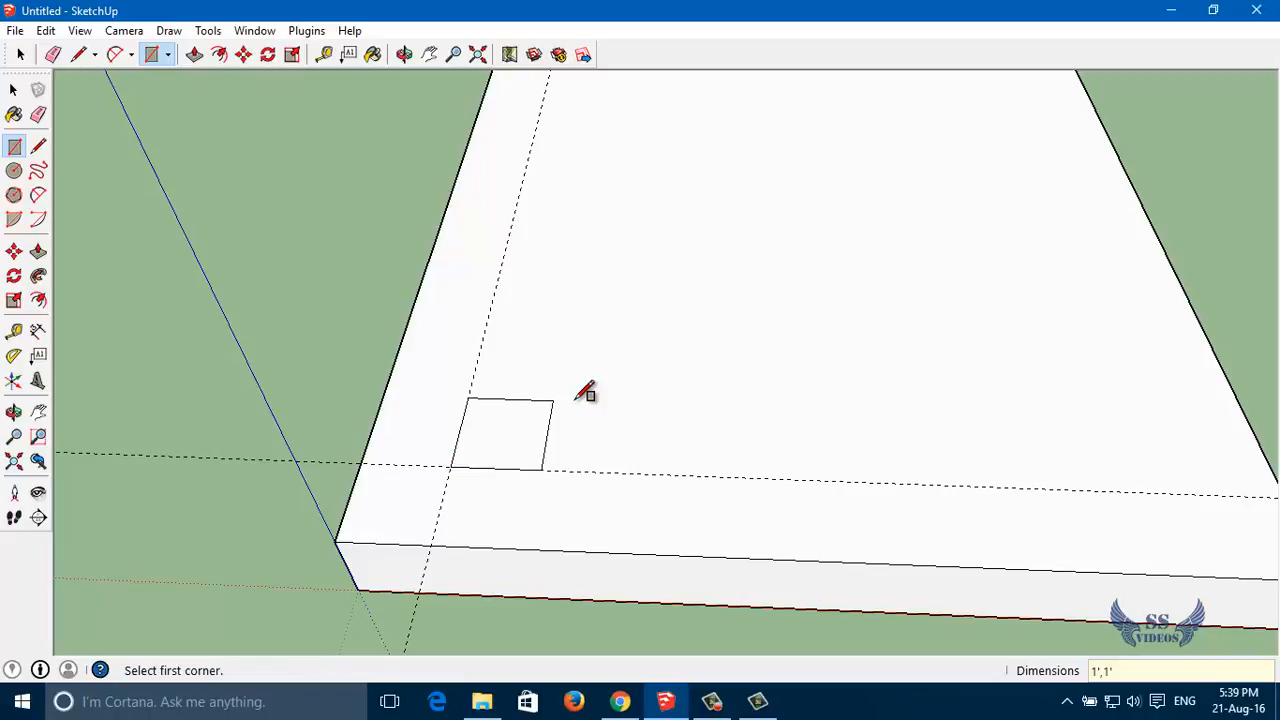
{"action": "left_click", "coordinate": [14, 90]}
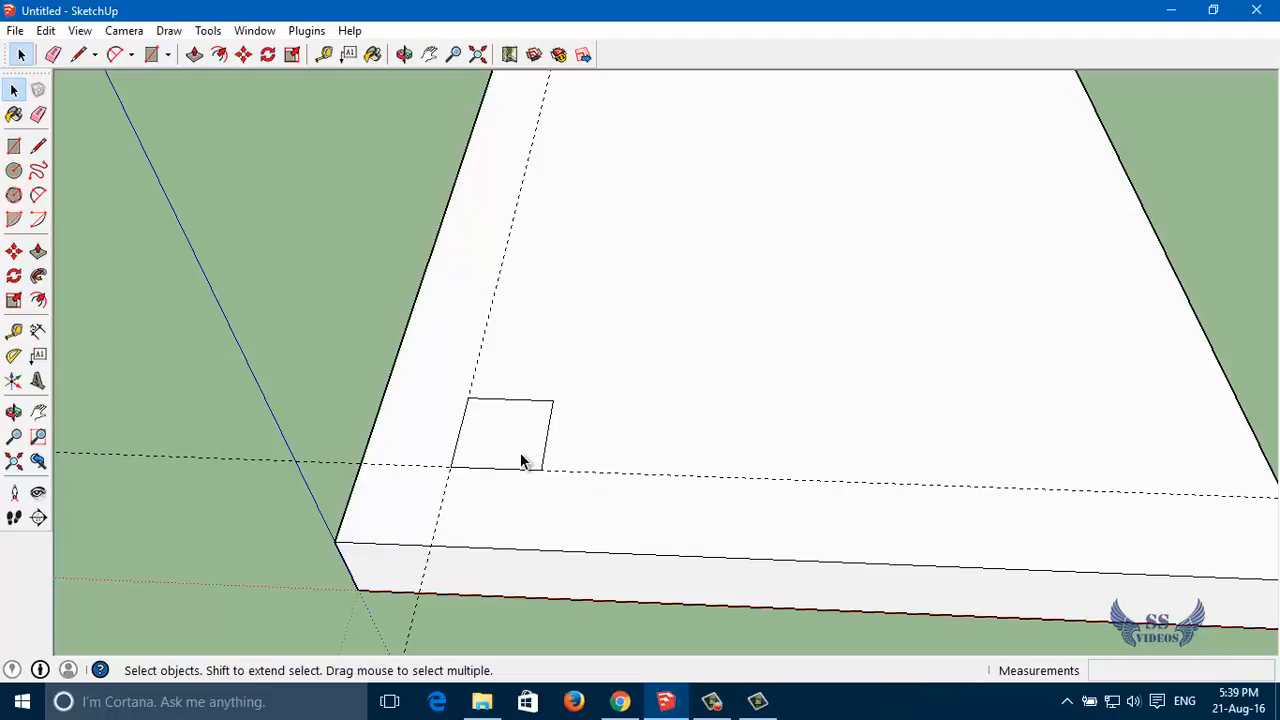
- Push/Pull the small square on the slab up 5' to form a corner post
{"action": "scroll", "coordinate": [554, 403], "scroll_direction": "down", "scroll_amount": 3}
{"action": "scroll", "coordinate": [567, 410], "scroll_direction": "up", "scroll_amount": 1}
{"action": "scroll", "coordinate": [567, 406], "scroll_direction": "up", "scroll_amount": 1}
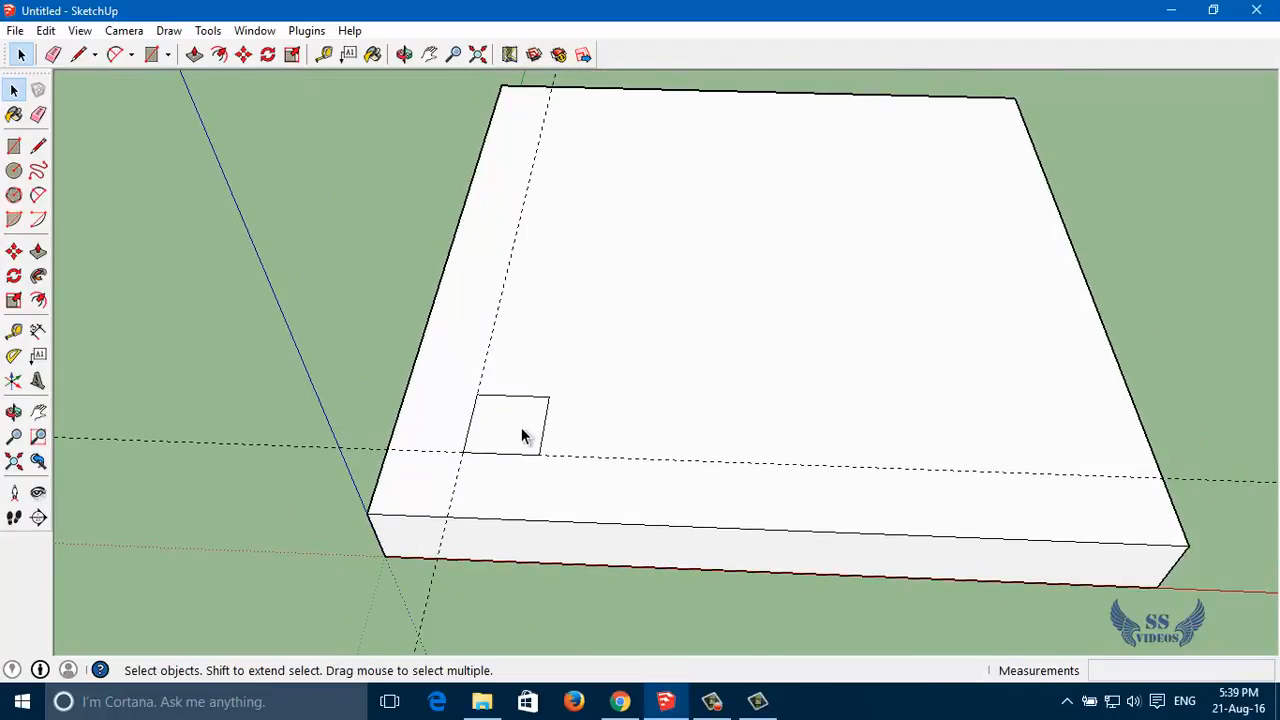
{"action": "key", "text": "p"}
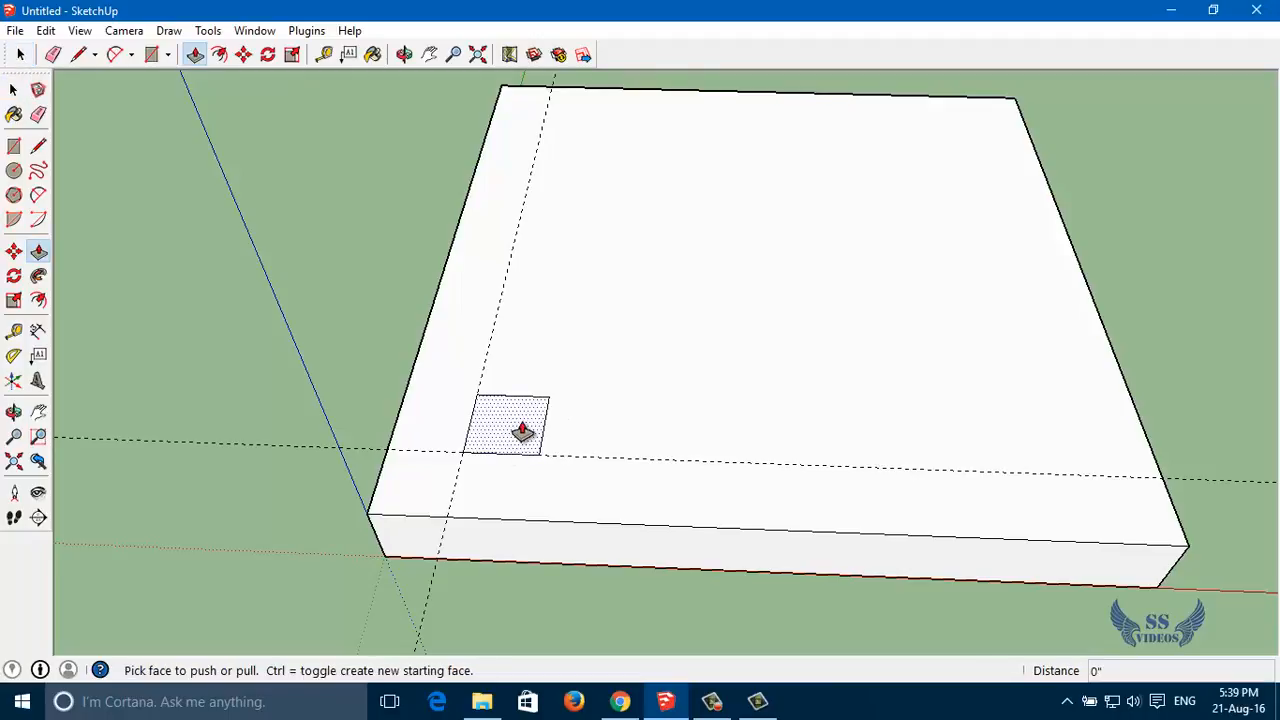
{"action": "scroll", "coordinate": [521, 432], "scroll_direction": "down", "scroll_amount": 1}
{"action": "left_click_drag", "start_coordinate": [527, 443], "coordinate": [920, 387]}
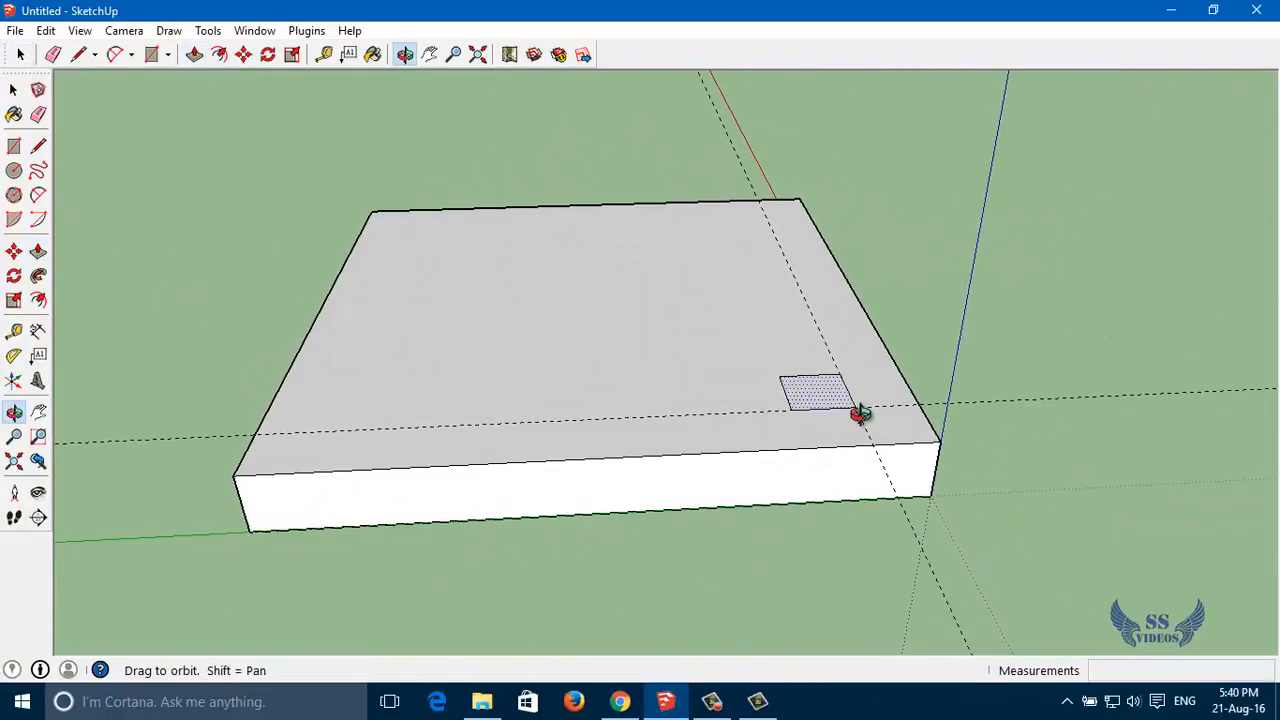
{"action": "scroll", "coordinate": [860, 415], "scroll_direction": "up", "scroll_amount": 5}
{"action": "key", "text": "p"}
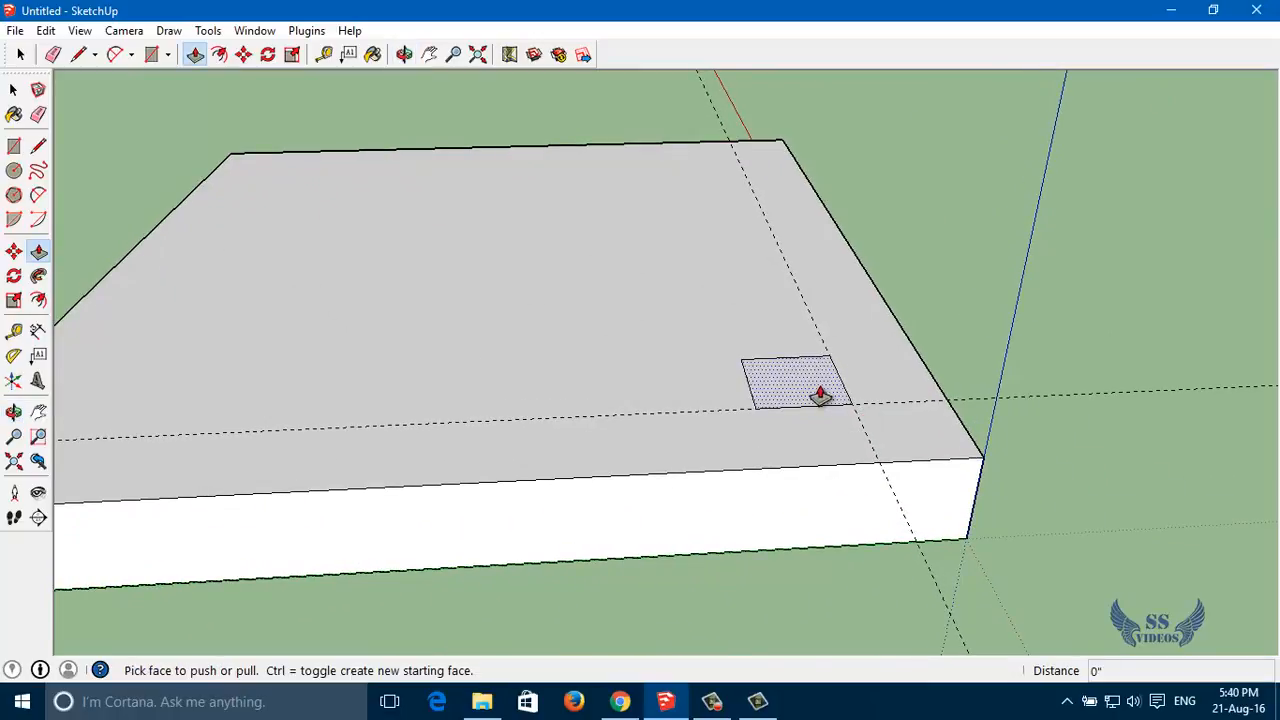
{"action": "left_click_drag", "start_coordinate": [818, 392], "coordinate": [800, 257]}
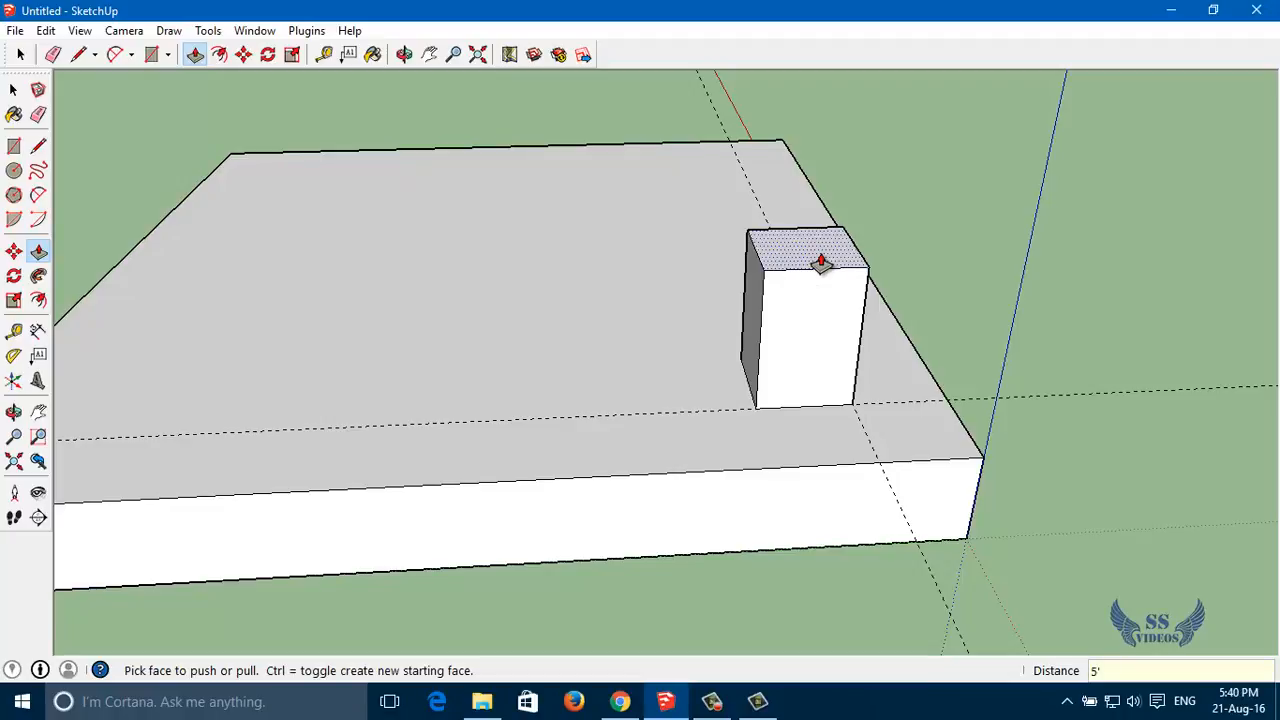
{"action": "left_click_drag", "start_coordinate": [820, 262], "coordinate": [818, 272]}
{"action": "scroll", "coordinate": [818, 272], "scroll_direction": "down", "scroll_amount": 4}
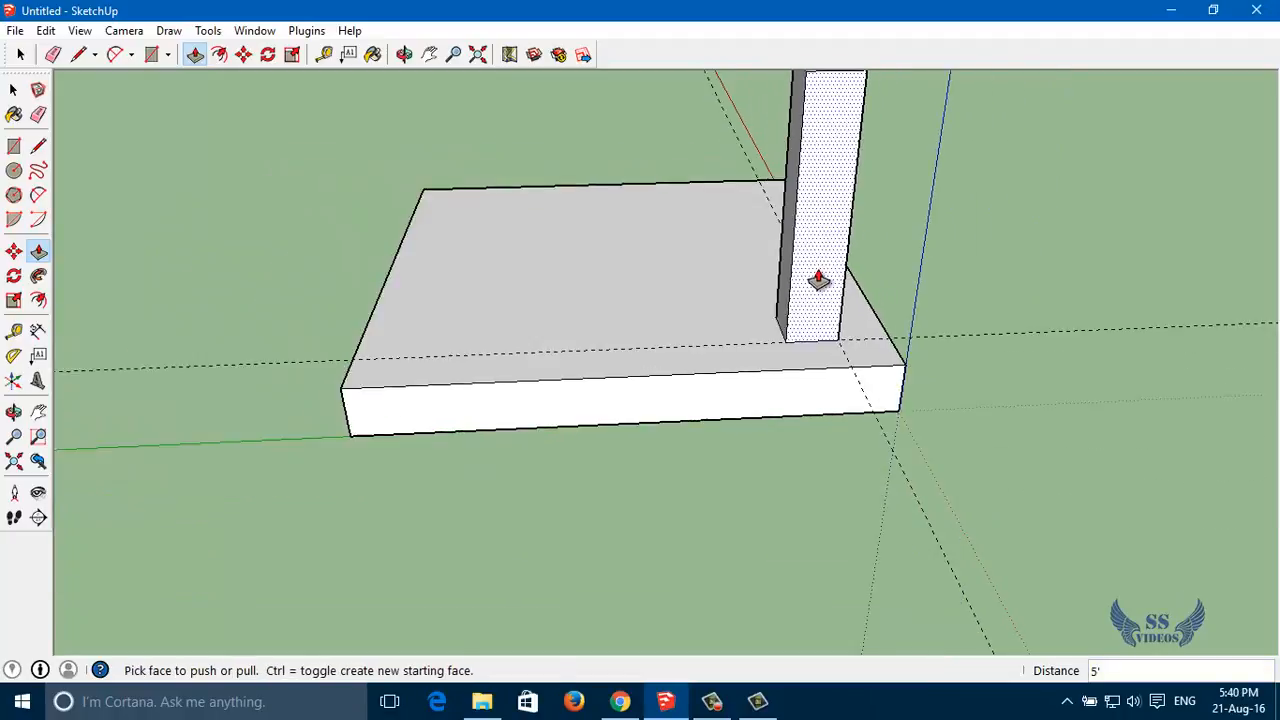
{"action": "key", "text": "o"}
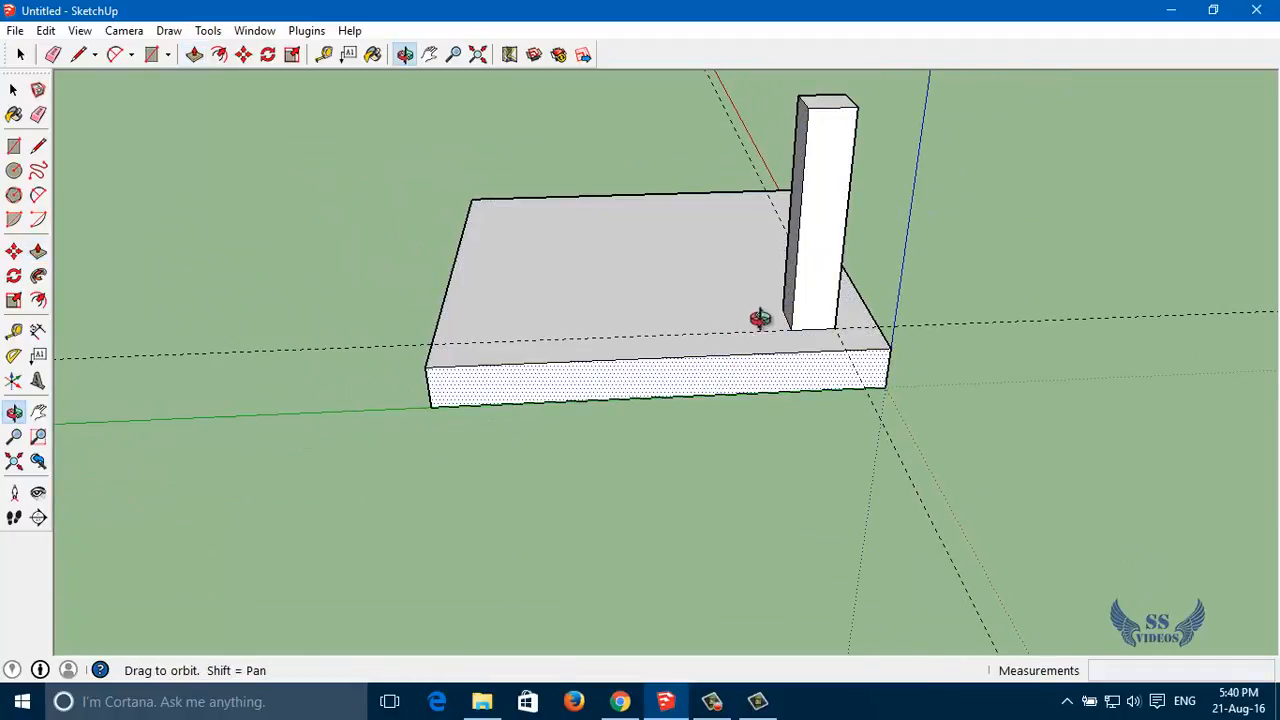
{"action": "left_click_drag", "start_coordinate": [757, 317], "coordinate": [600, 349]}
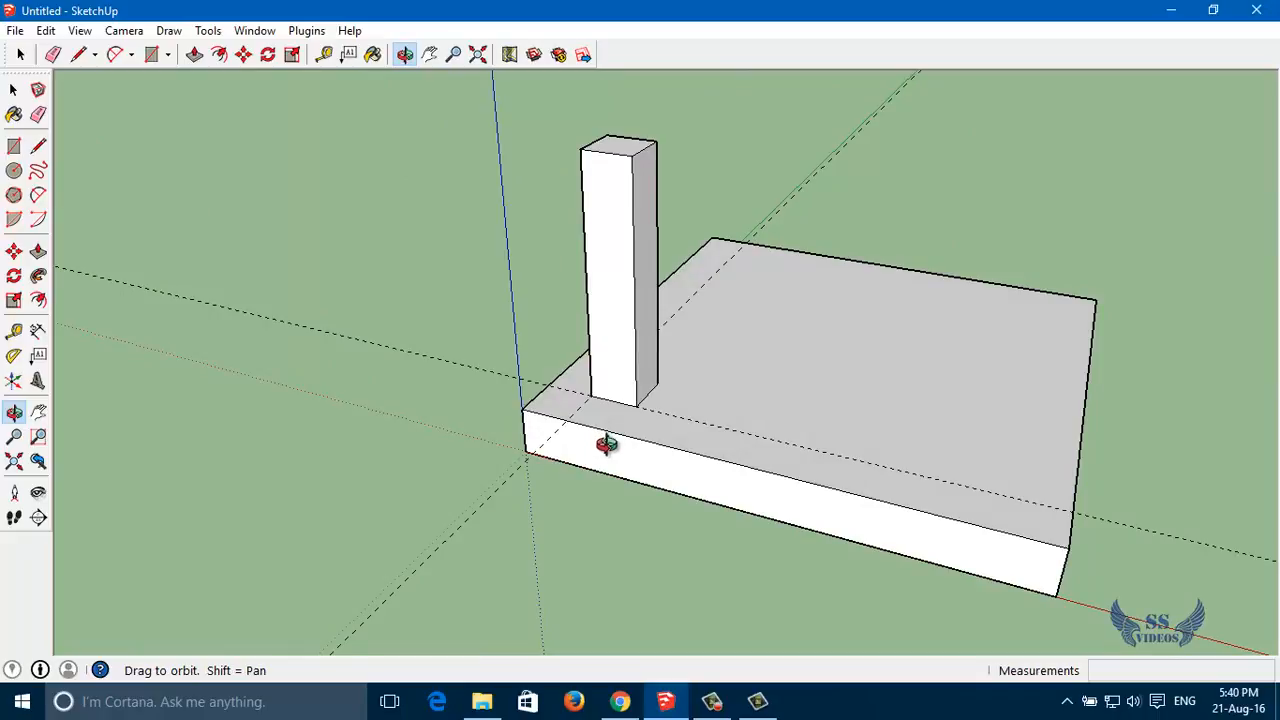
{"action": "scroll", "coordinate": [594, 406], "scroll_direction": "up", "scroll_amount": 4}
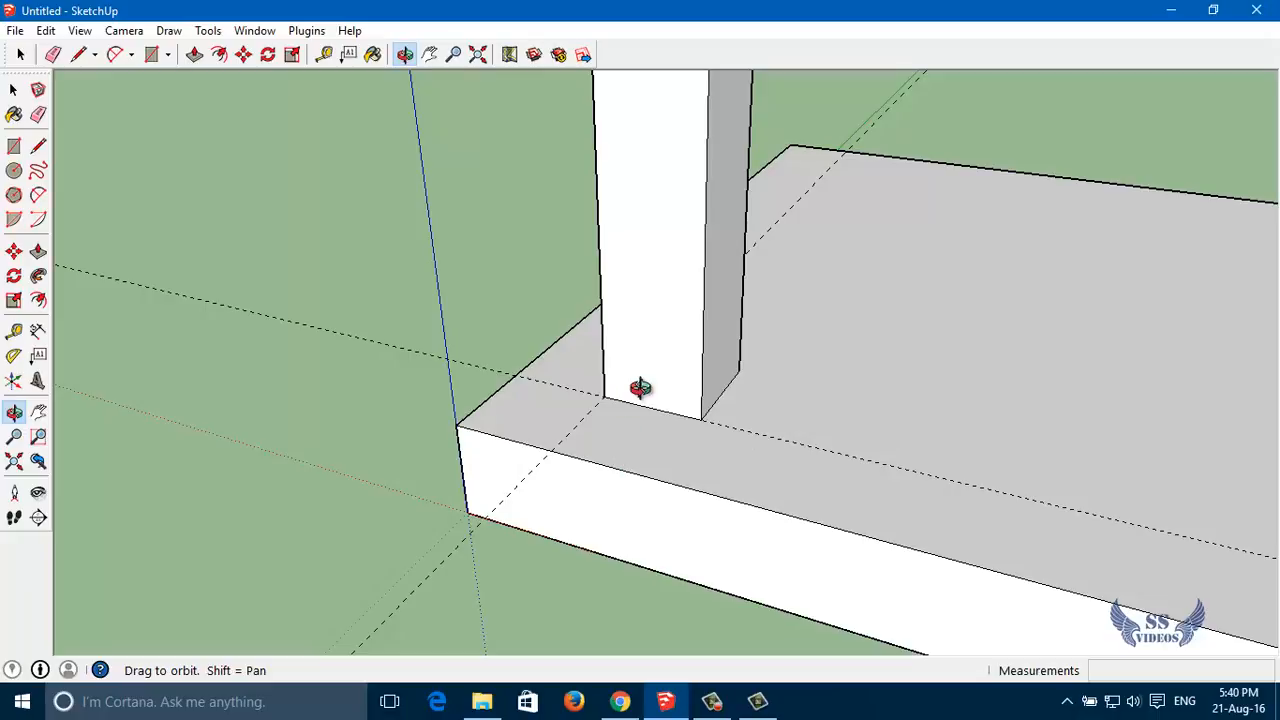
- Try to mark 1' in from the slab's right edge with the Tape Measure, starting where the front guide crosses it
{"action": "scroll", "coordinate": [803, 424], "scroll_direction": "down", "scroll_amount": 3}
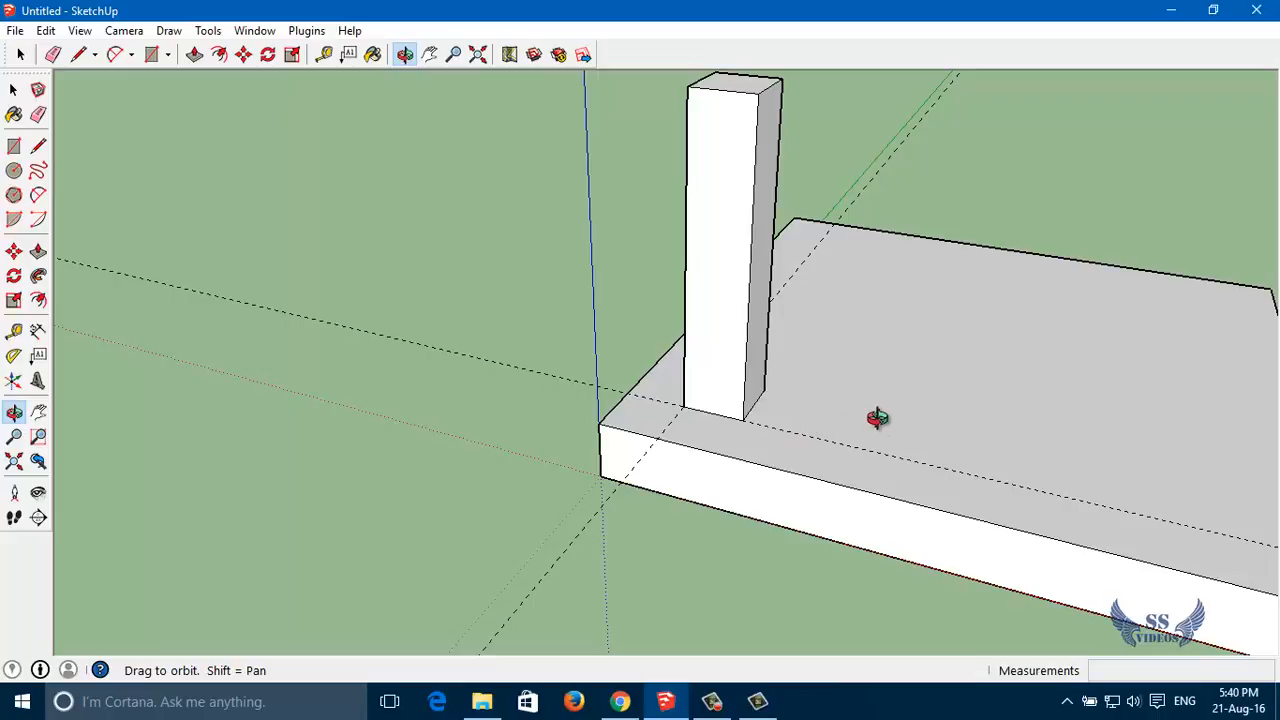
{"action": "key", "text": "h"}
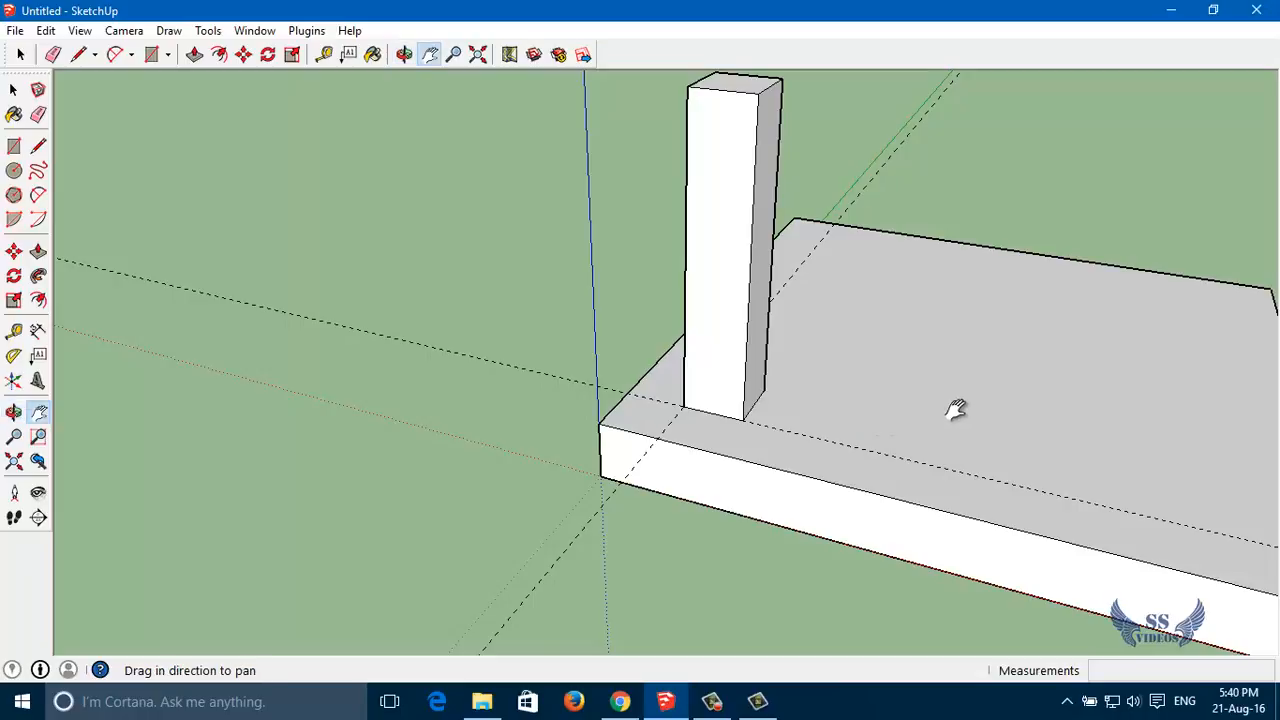
{"action": "left_click_drag", "start_coordinate": [957, 409], "coordinate": [465, 390]}
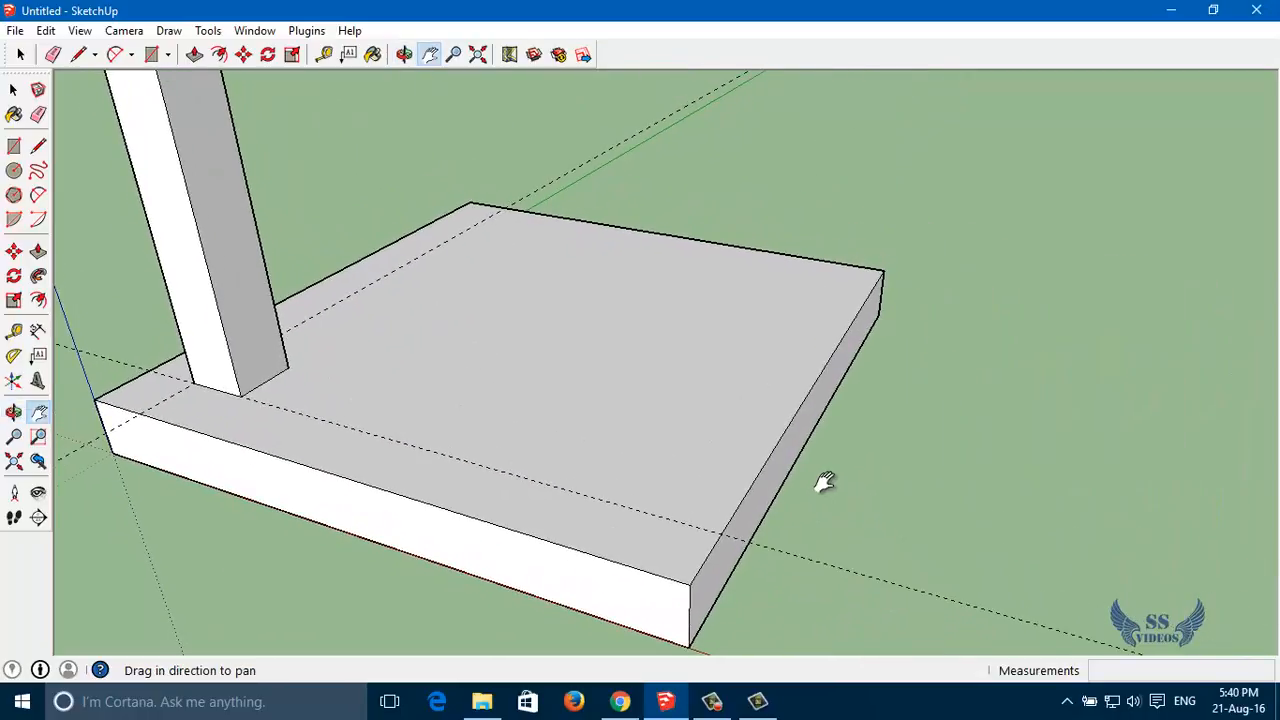
{"action": "key", "text": "t"}
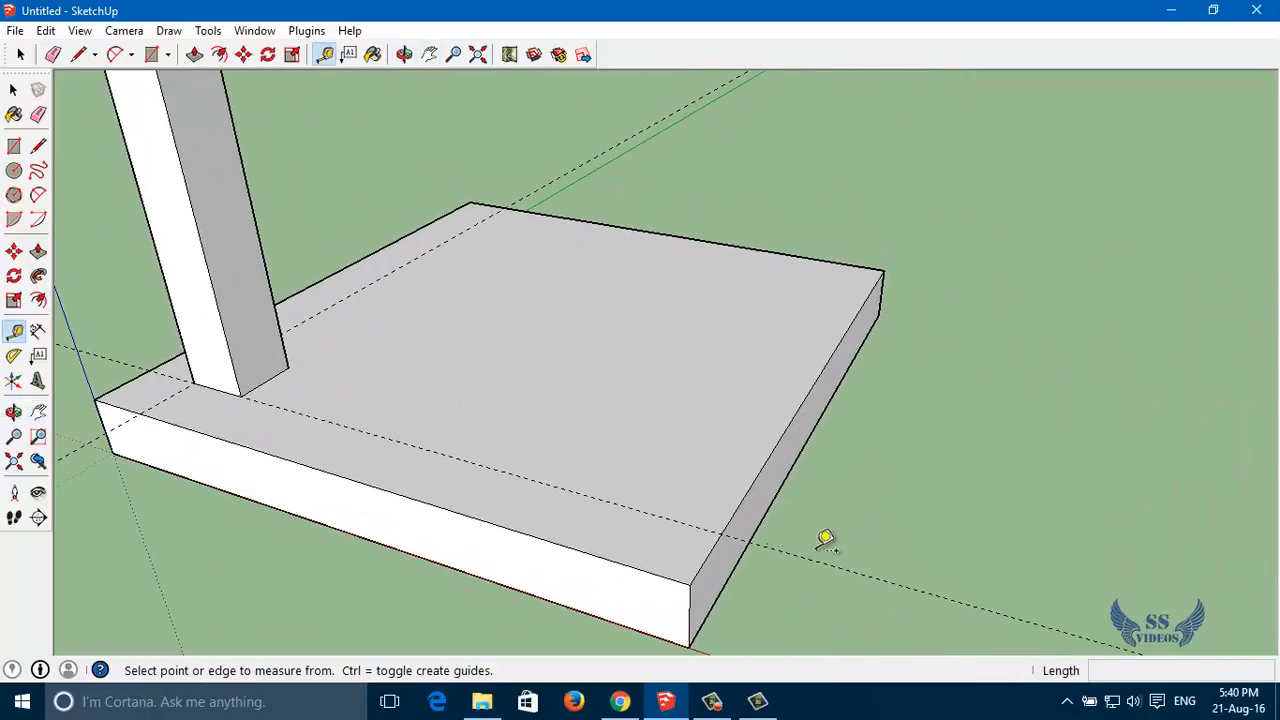
{"action": "left_click", "coordinate": [722, 532]}
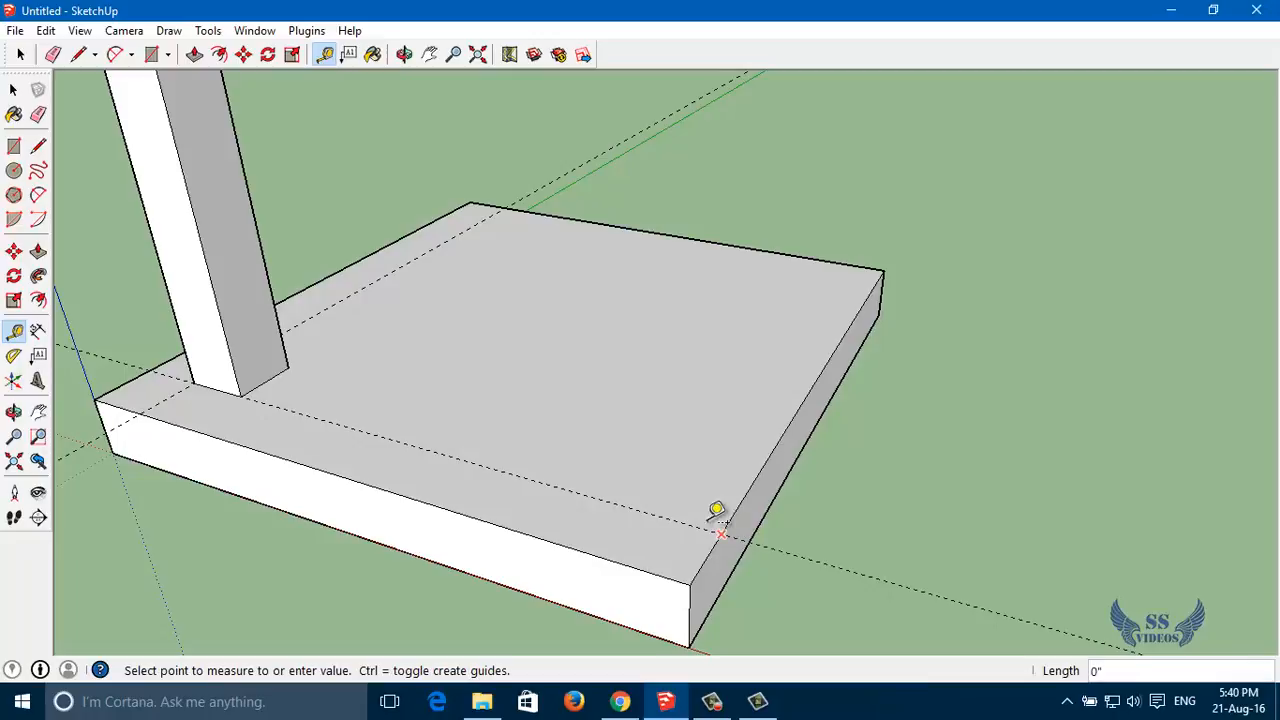
{"action": "left_click", "coordinate": [658, 515]}
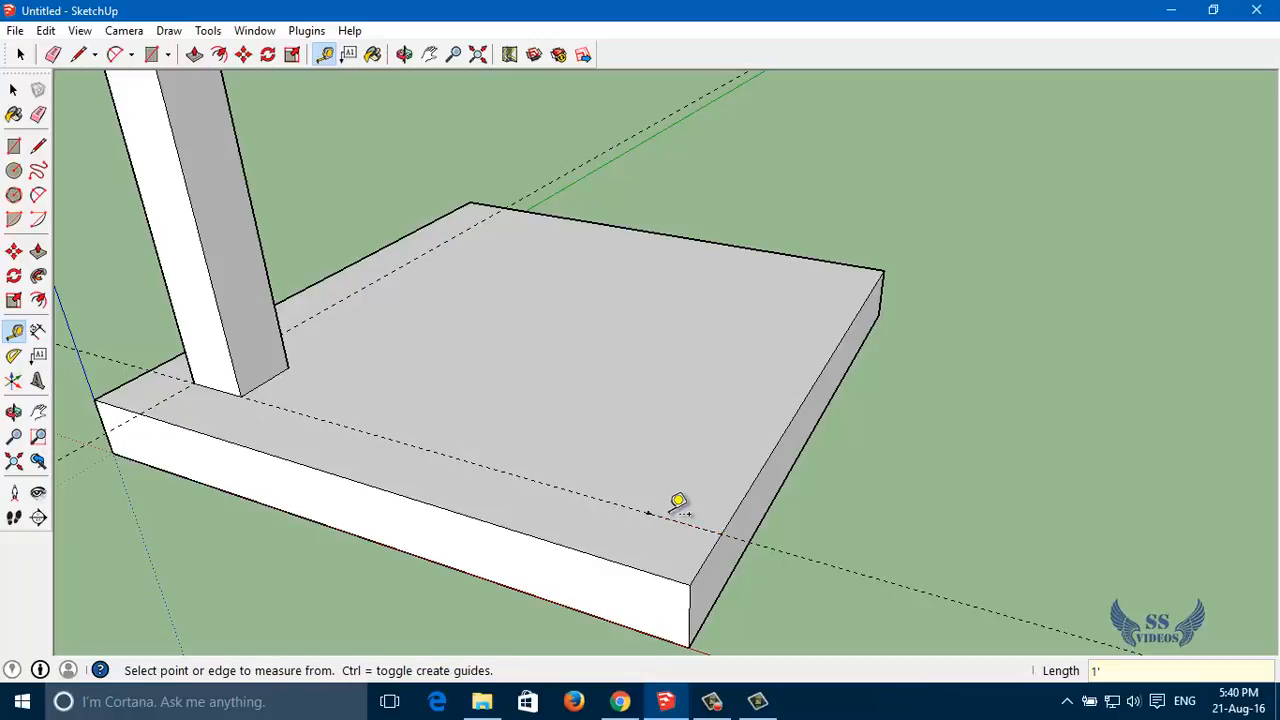
{"action": "left_click", "coordinate": [744, 496]}
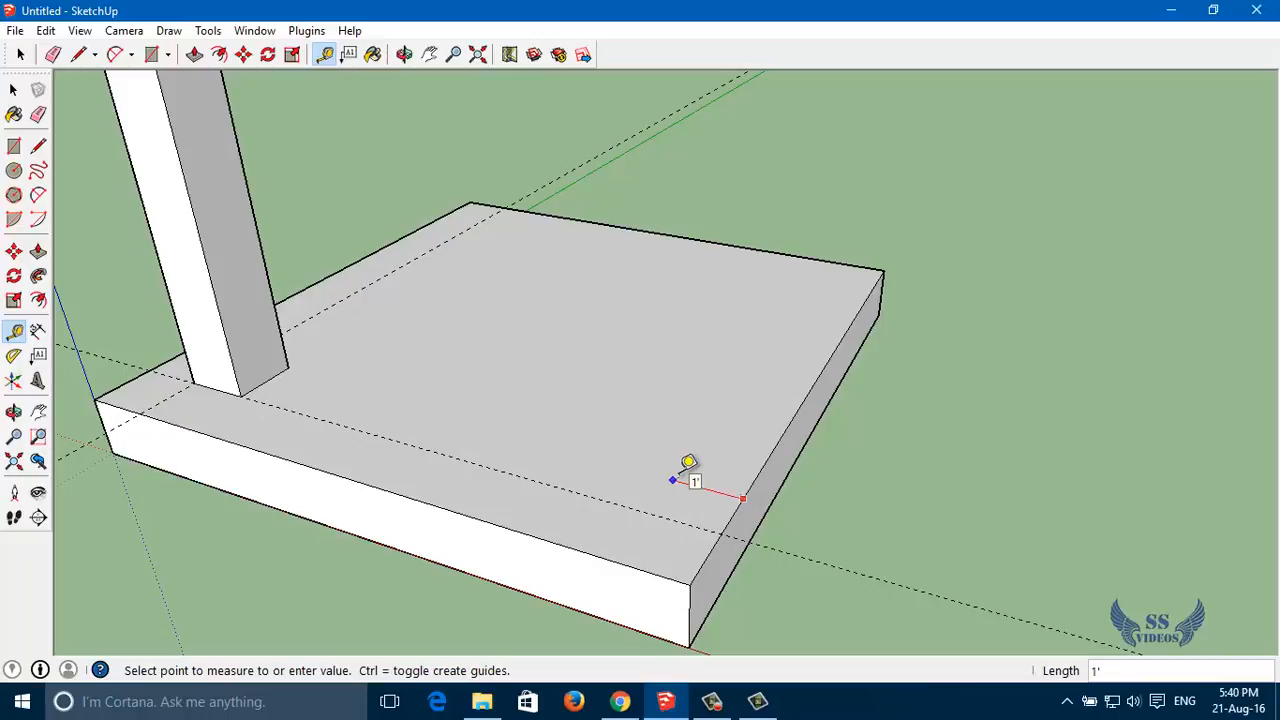
{"action": "left_click", "coordinate": [673, 480]}
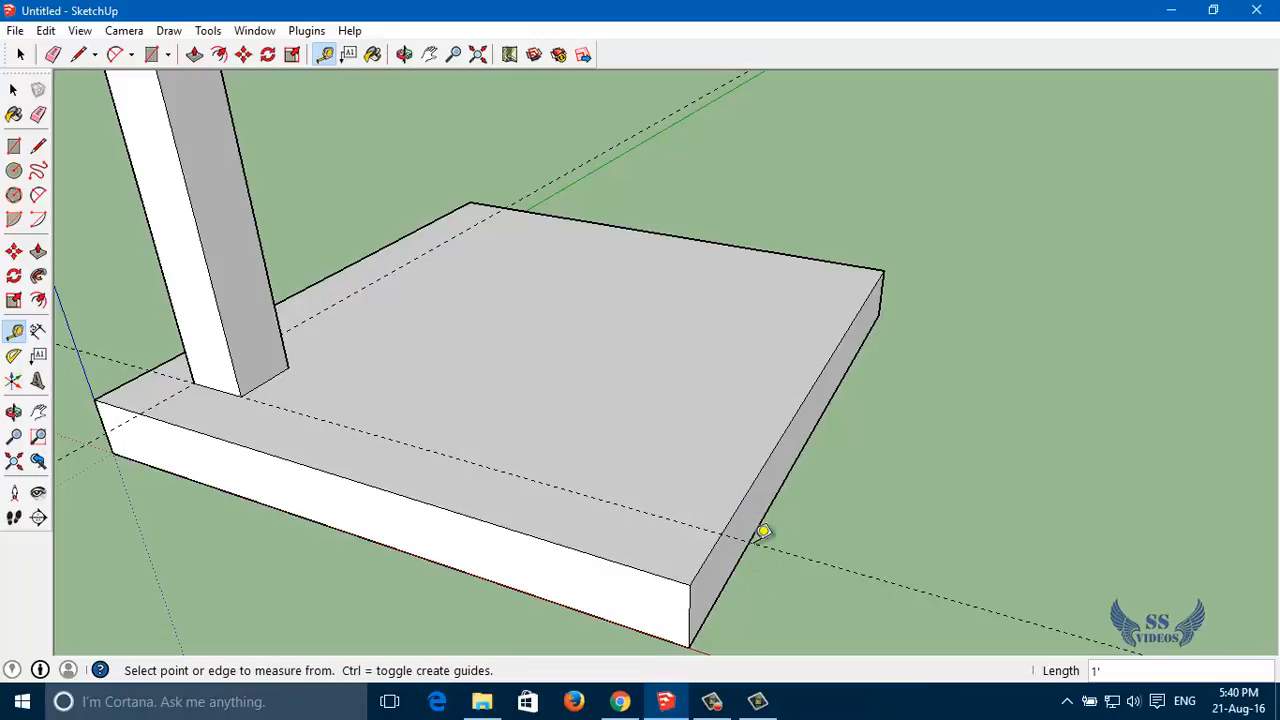
- Create a guide line on the slab's top face, offset 1' inward from its right edge
{"action": "left_click", "coordinate": [11, 352]}
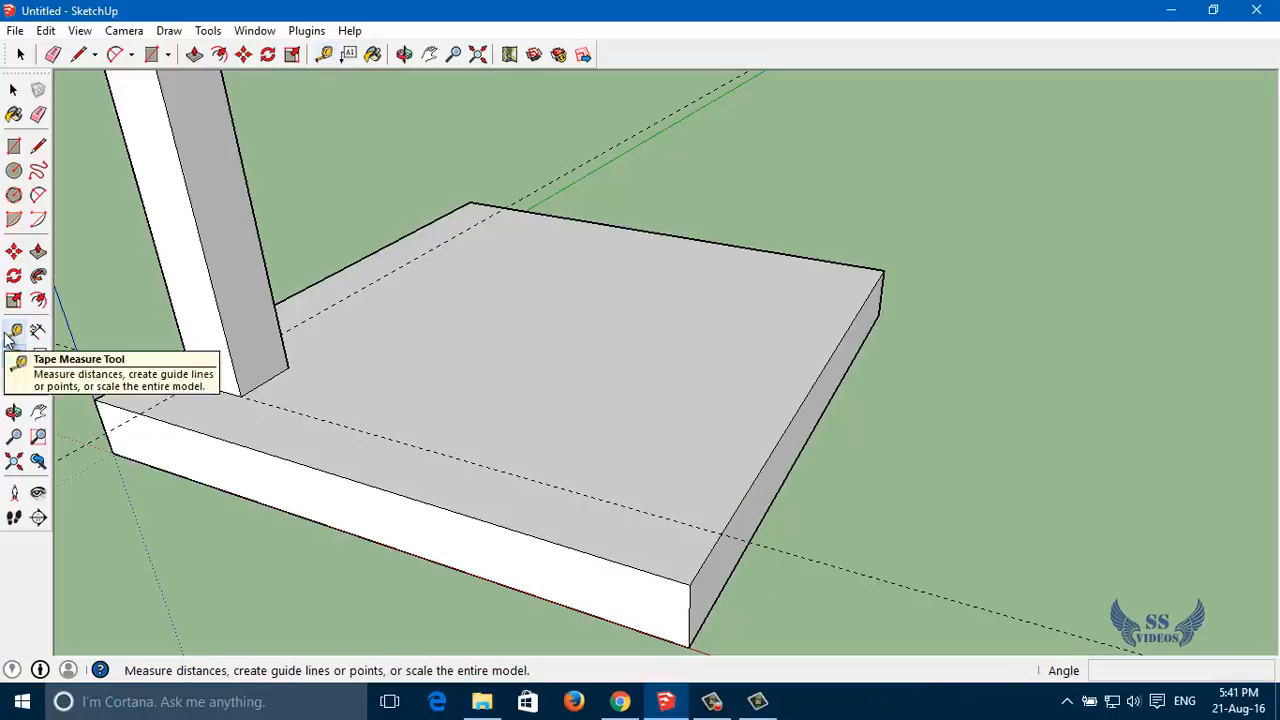
{"action": "left_click", "coordinate": [12, 339]}
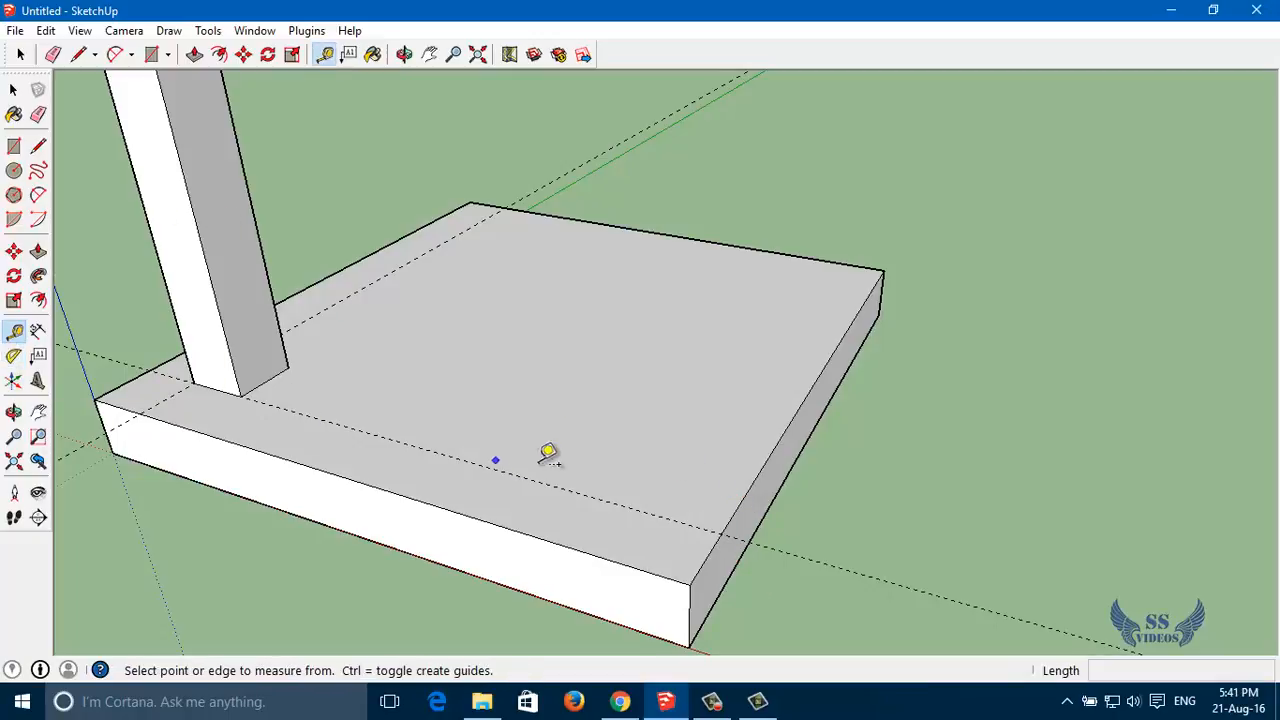
{"action": "left_click", "coordinate": [731, 518]}
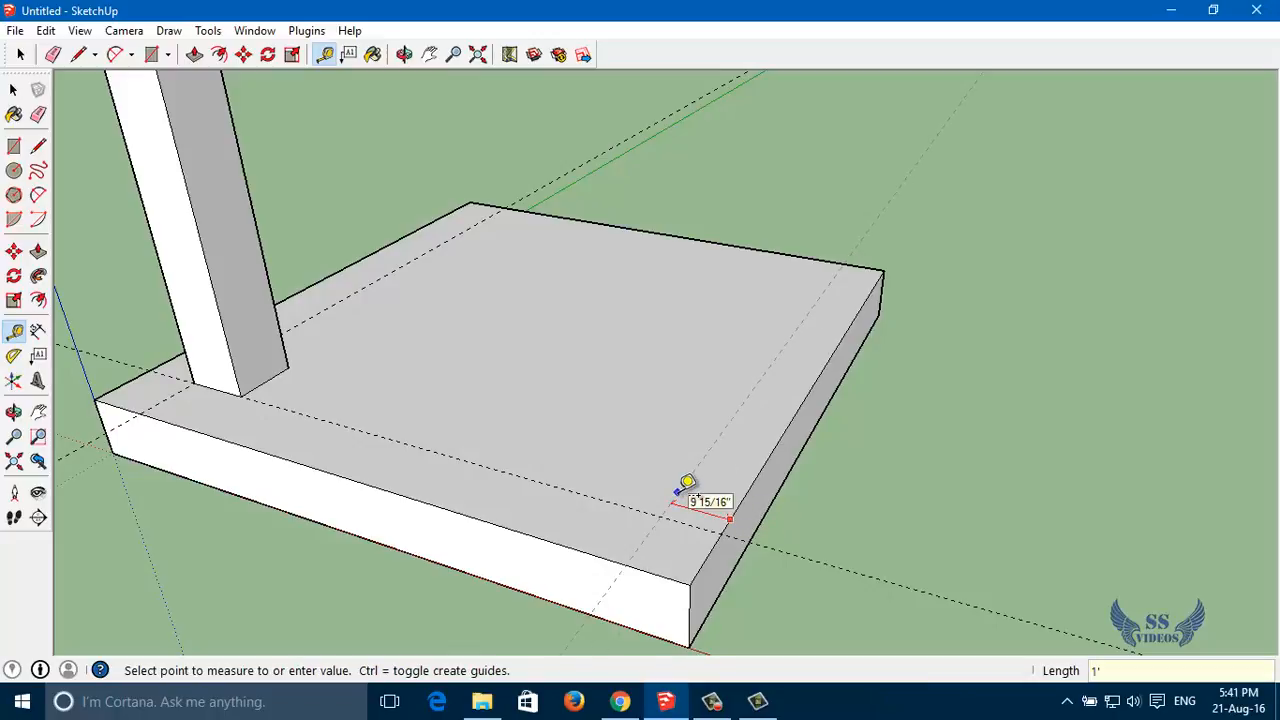
{"action": "left_click", "coordinate": [686, 483]}
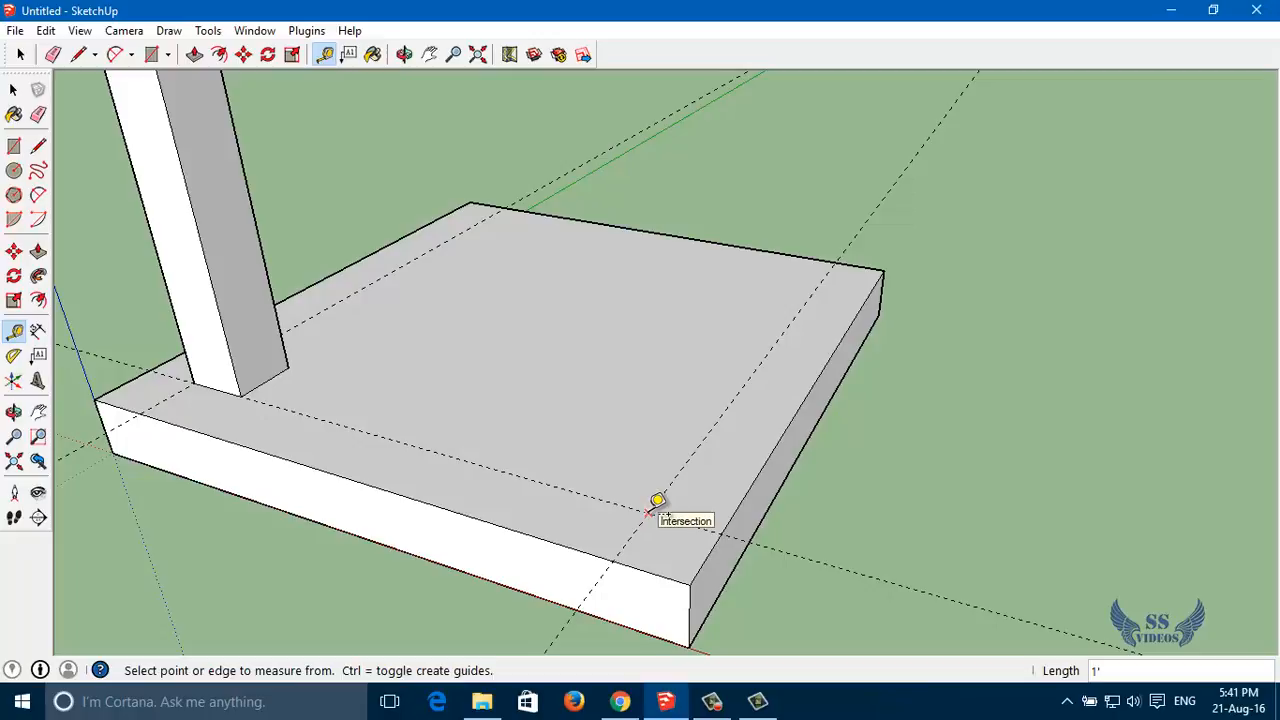
- Draw a 1' by 1' square on the slab's top face, inward from the intersection of the front and right guides
{"action": "key", "text": "r"}
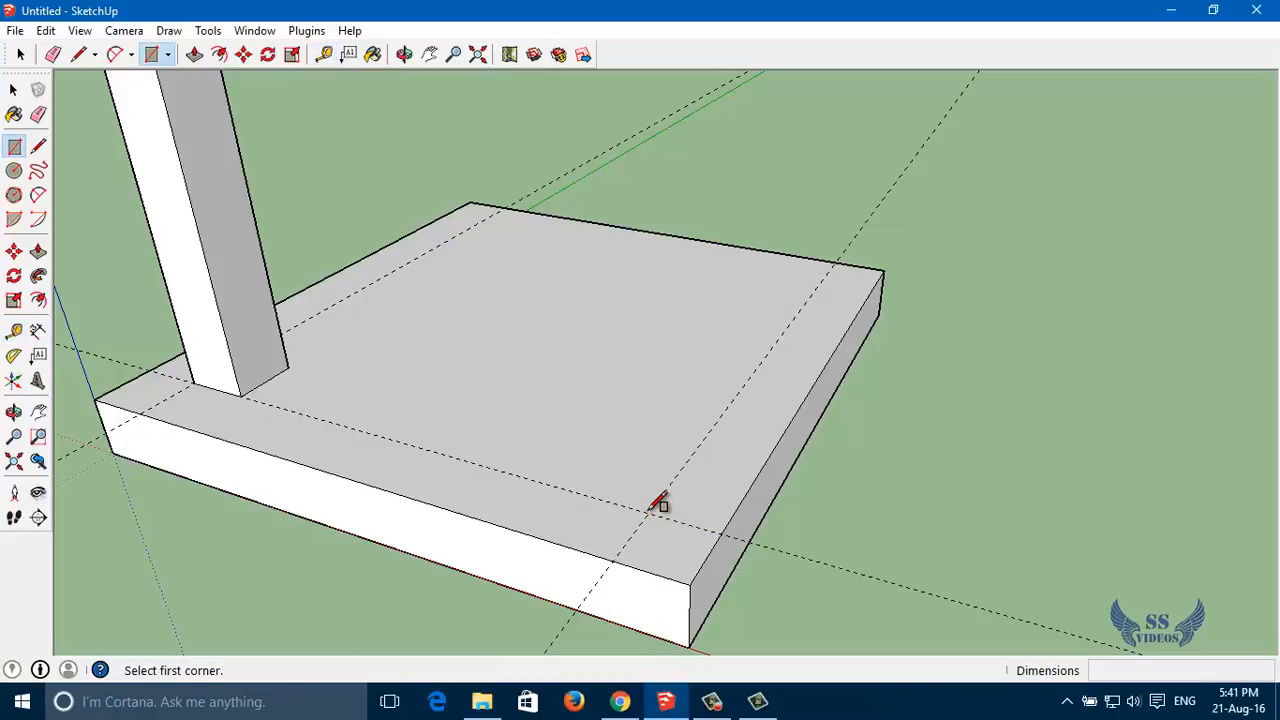
{"action": "scroll", "coordinate": [525, 430], "scroll_direction": "down", "scroll_amount": 2}
{"action": "scroll", "coordinate": [540, 440], "scroll_direction": "up", "scroll_amount": 3}
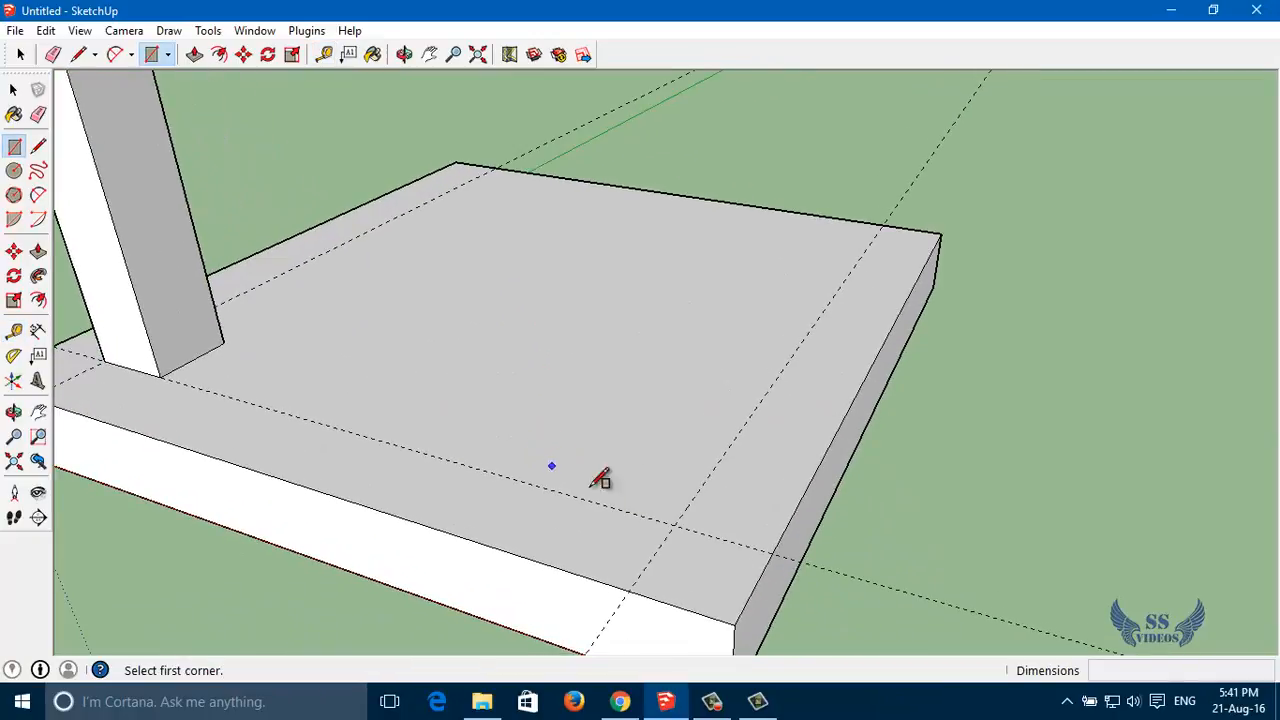
{"action": "left_click", "coordinate": [677, 521]}
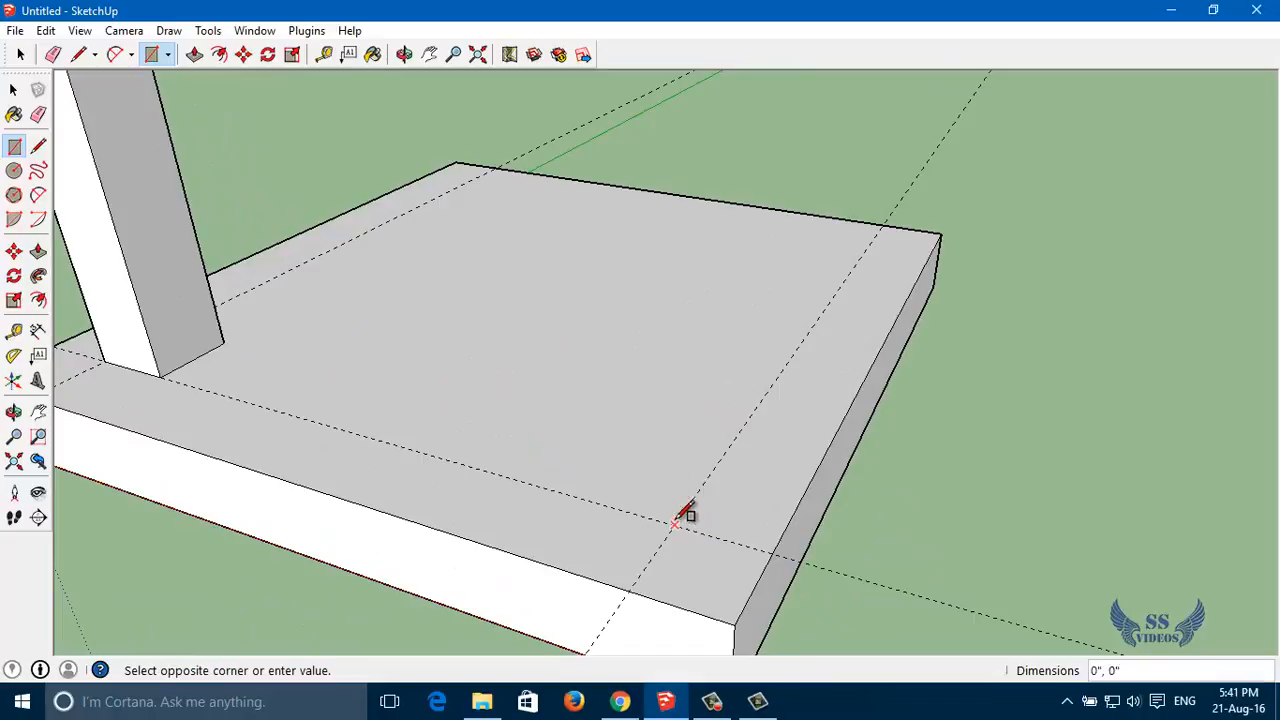
{"action": "left_click", "coordinate": [652, 444]}
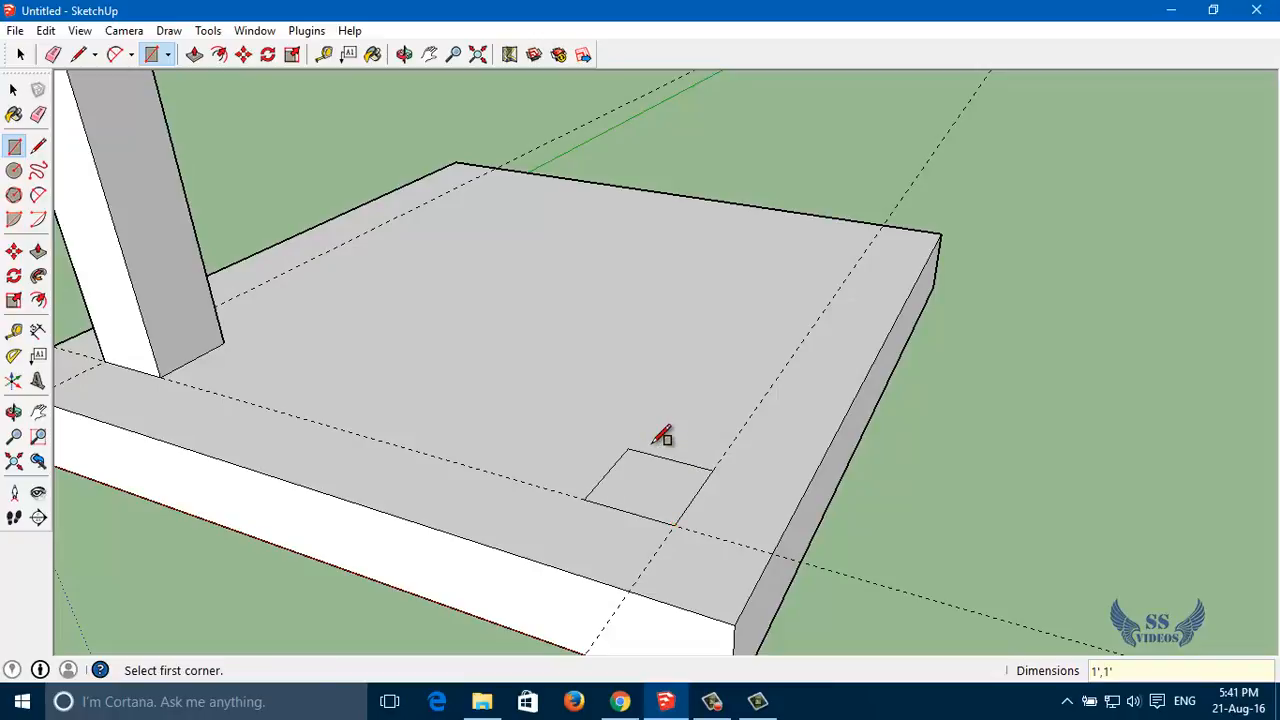
- Try to Push/Pull the new square up to the level of the first post's top face, and undo the extrusion
{"action": "scroll", "coordinate": [660, 436], "scroll_direction": "down", "scroll_amount": 5}
{"action": "scroll", "coordinate": [654, 457], "scroll_direction": "up", "scroll_amount": 5}
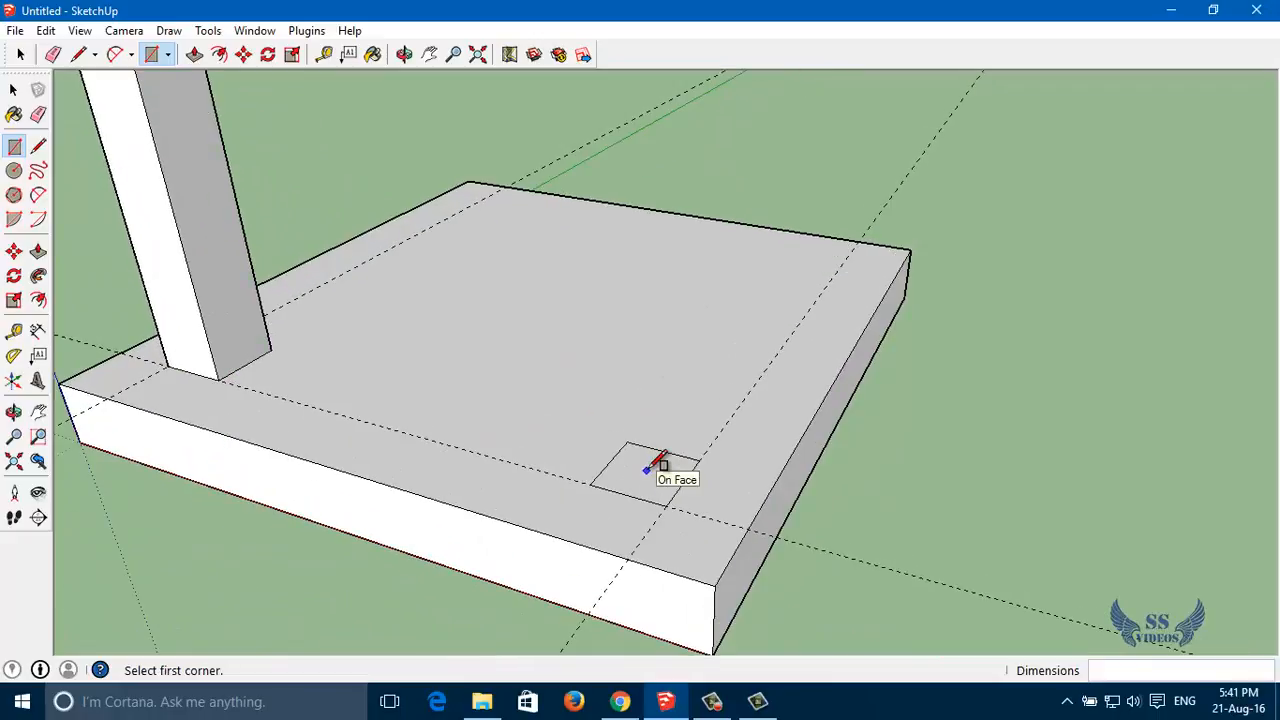
{"action": "scroll", "coordinate": [655, 464], "scroll_direction": "down", "scroll_amount": 2}
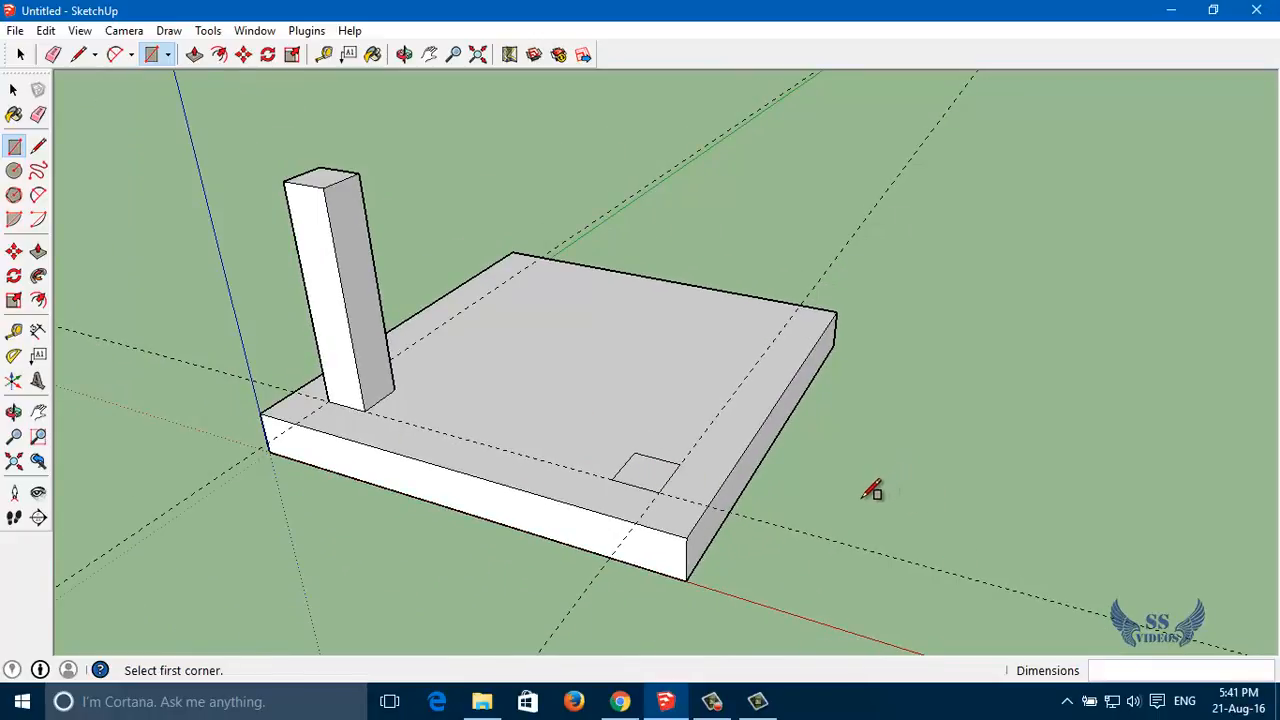
{"action": "key", "text": "p"}
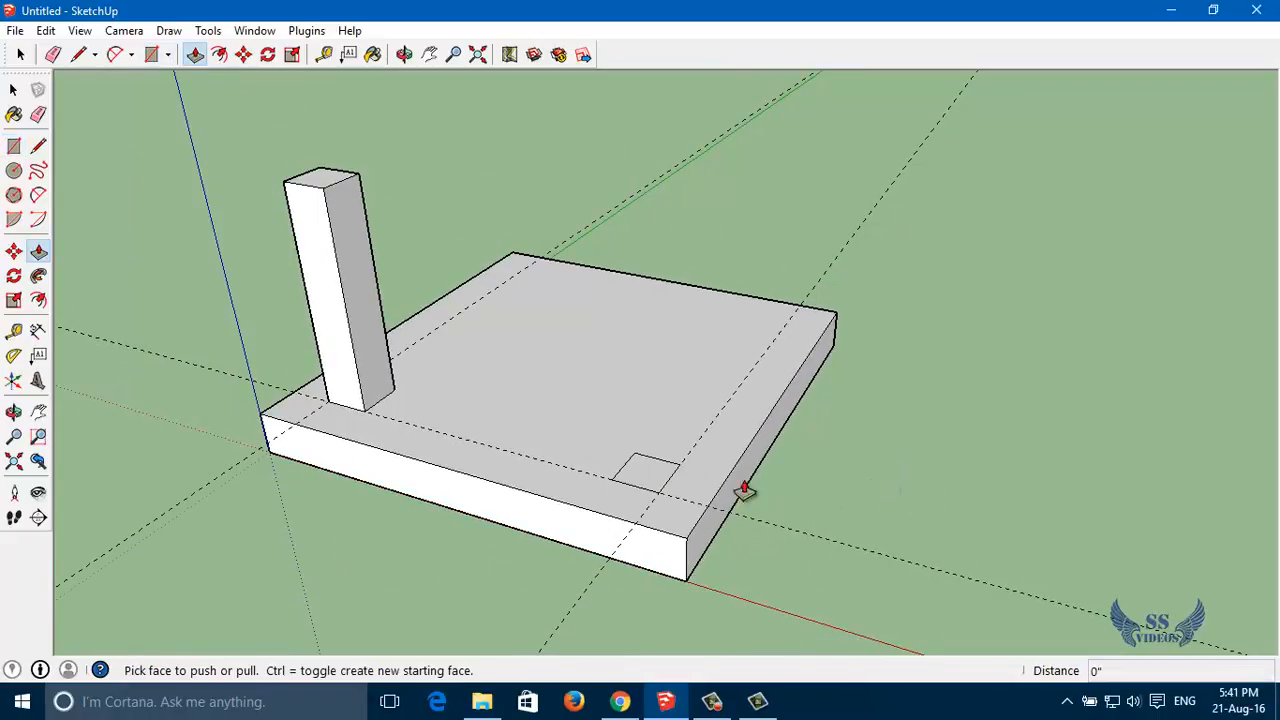
{"action": "left_click", "coordinate": [645, 469]}
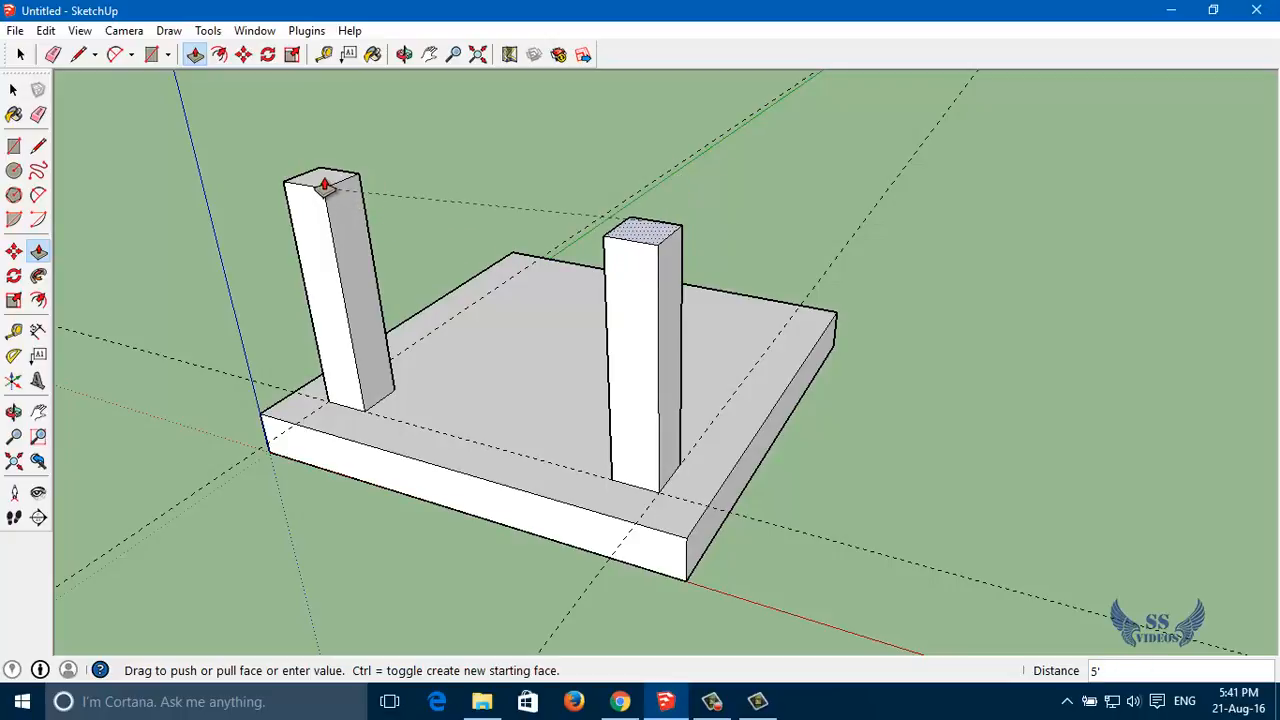
{"action": "scroll", "coordinate": [322, 181], "scroll_direction": "up", "scroll_amount": 3}
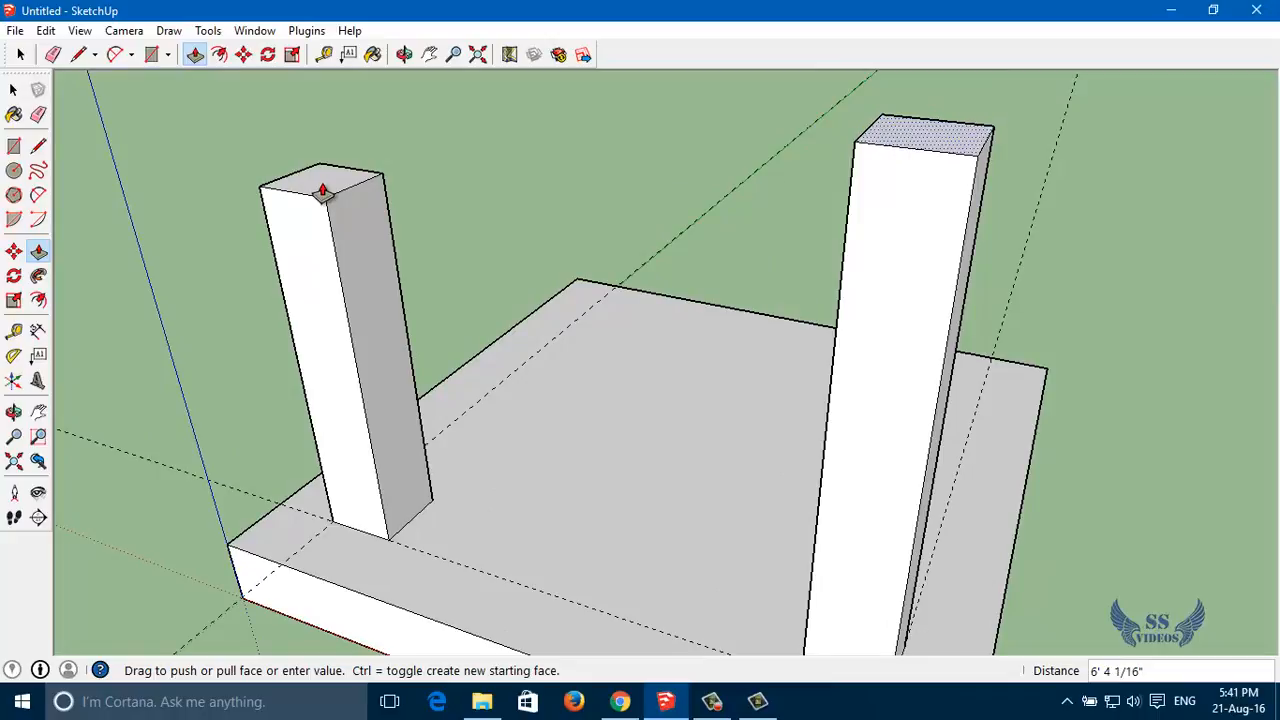
{"action": "scroll", "coordinate": [325, 189], "scroll_direction": "up", "scroll_amount": 3}
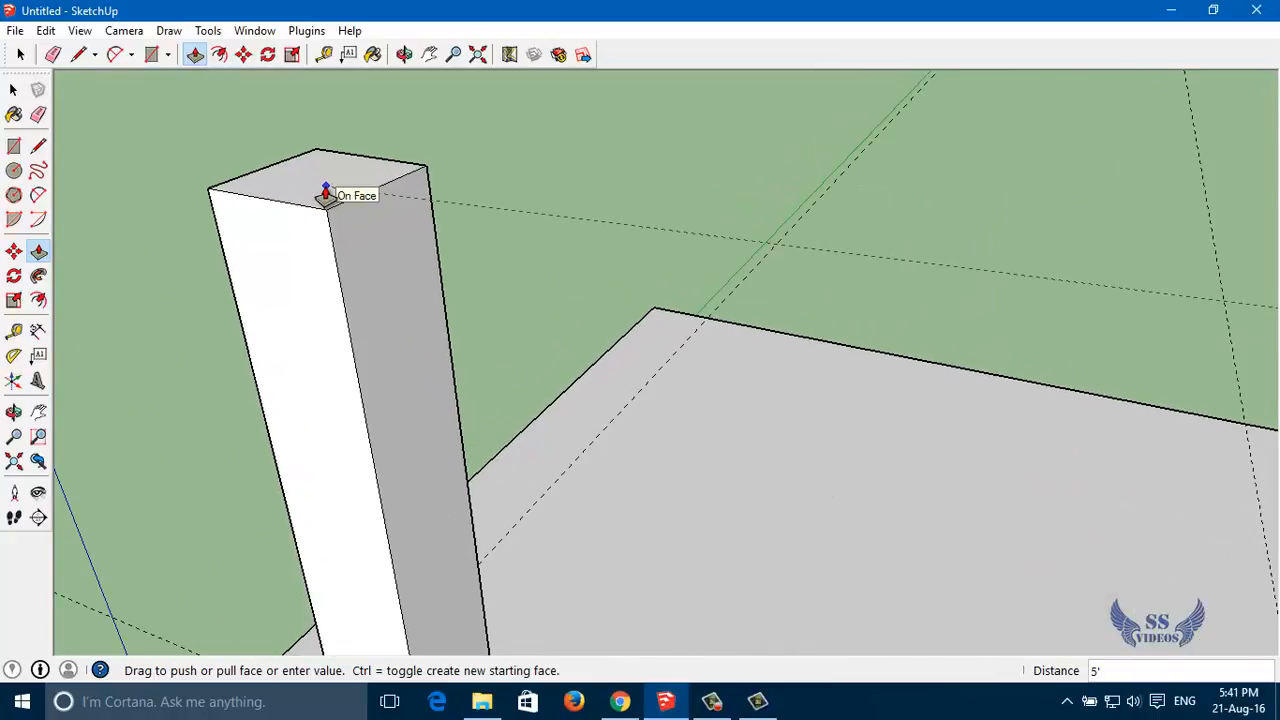
{"action": "left_click", "coordinate": [325, 191]}
{"action": "scroll", "coordinate": [480, 246], "scroll_direction": "down", "scroll_amount": 5}
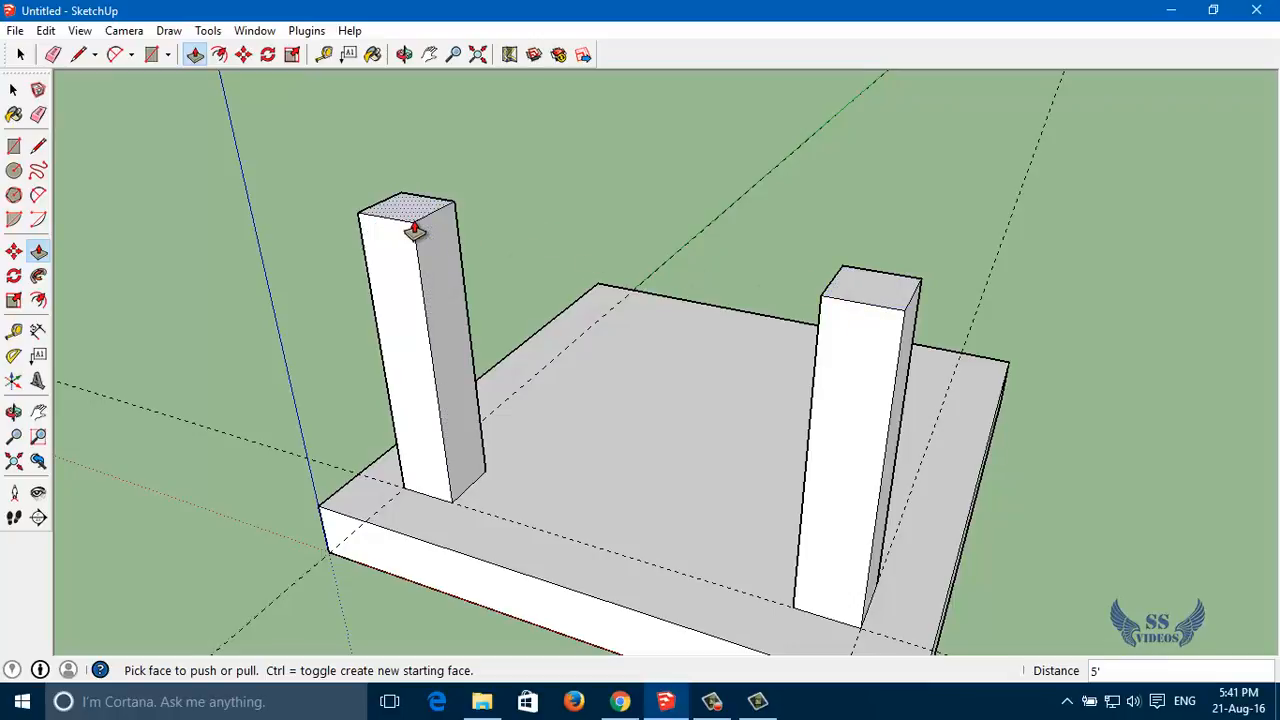
{"action": "key", "text": "ctrl+z"}
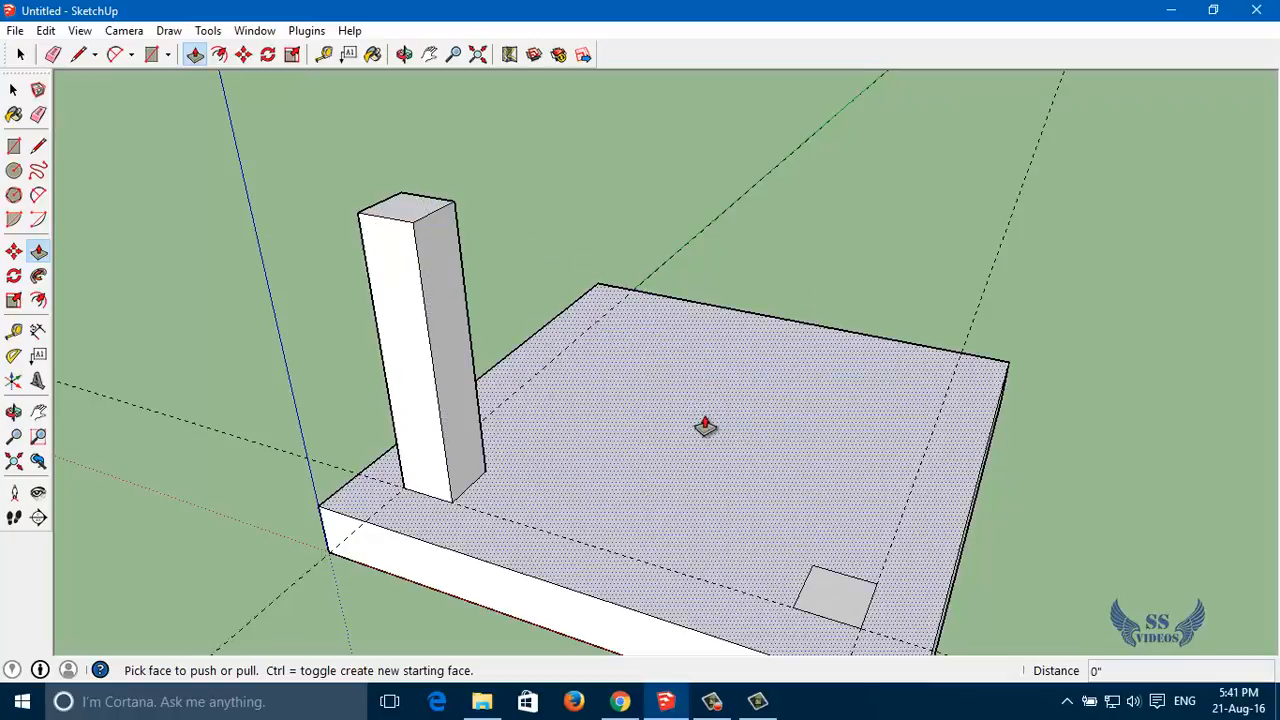
- Push/Pull the front right square up 5', using the first post's top face as the height reference
{"action": "left_click_drag", "start_coordinate": [834, 597], "coordinate": [421, 228]}
{"action": "scroll", "coordinate": [405, 216], "scroll_direction": "up", "scroll_amount": 1}
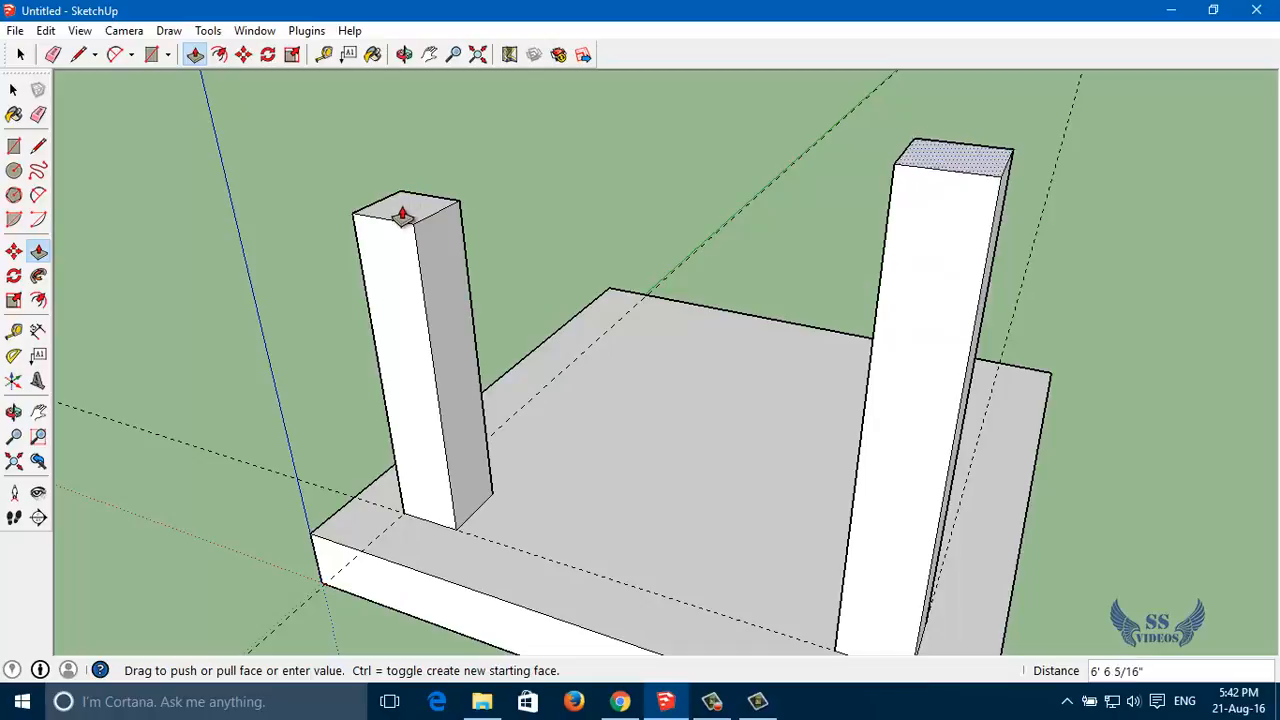
{"action": "scroll", "coordinate": [405, 215], "scroll_direction": "up", "scroll_amount": 3}
{"action": "scroll", "coordinate": [411, 217], "scroll_direction": "up", "scroll_amount": 3}
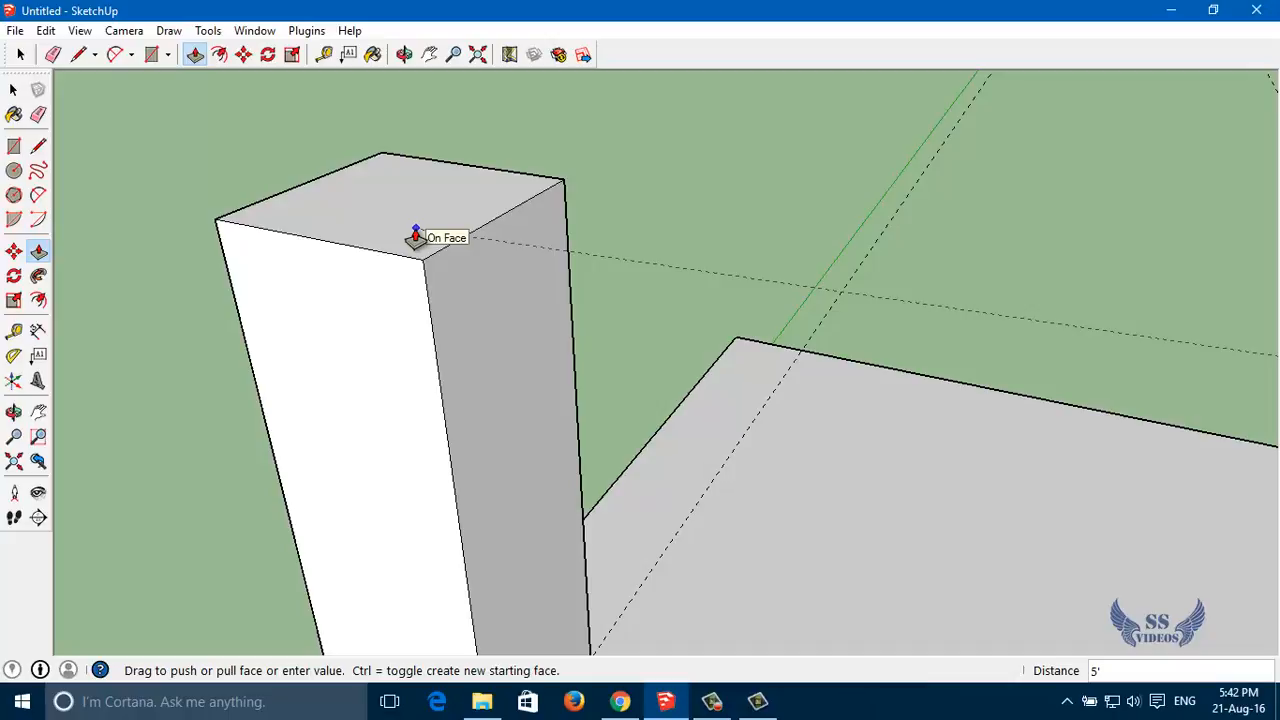
{"action": "left_click", "coordinate": [416, 236]}
{"action": "scroll", "coordinate": [570, 285], "scroll_direction": "down", "scroll_amount": 5}
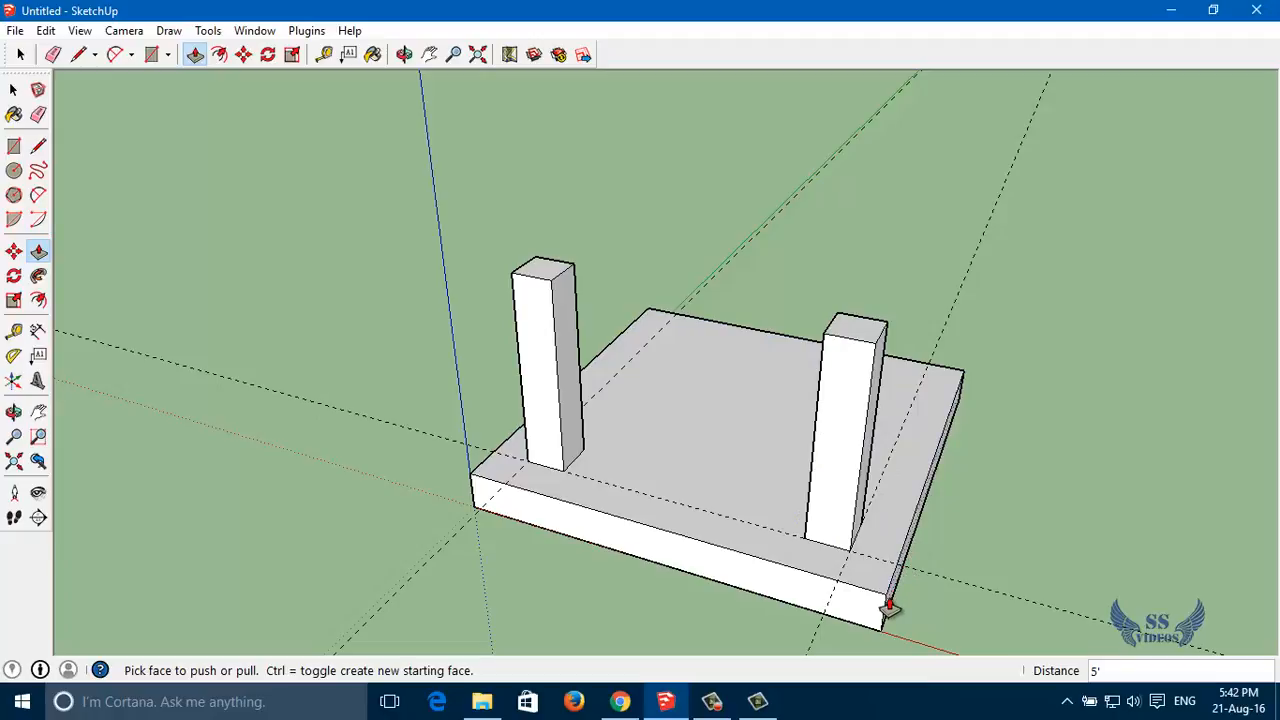
- Create a horizontal guide line 5' above the base edge of the second post's outer face, at its top edge
{"action": "key", "text": "o"}
{"action": "left_click_drag", "start_coordinate": [997, 563], "coordinate": [505, 429]}
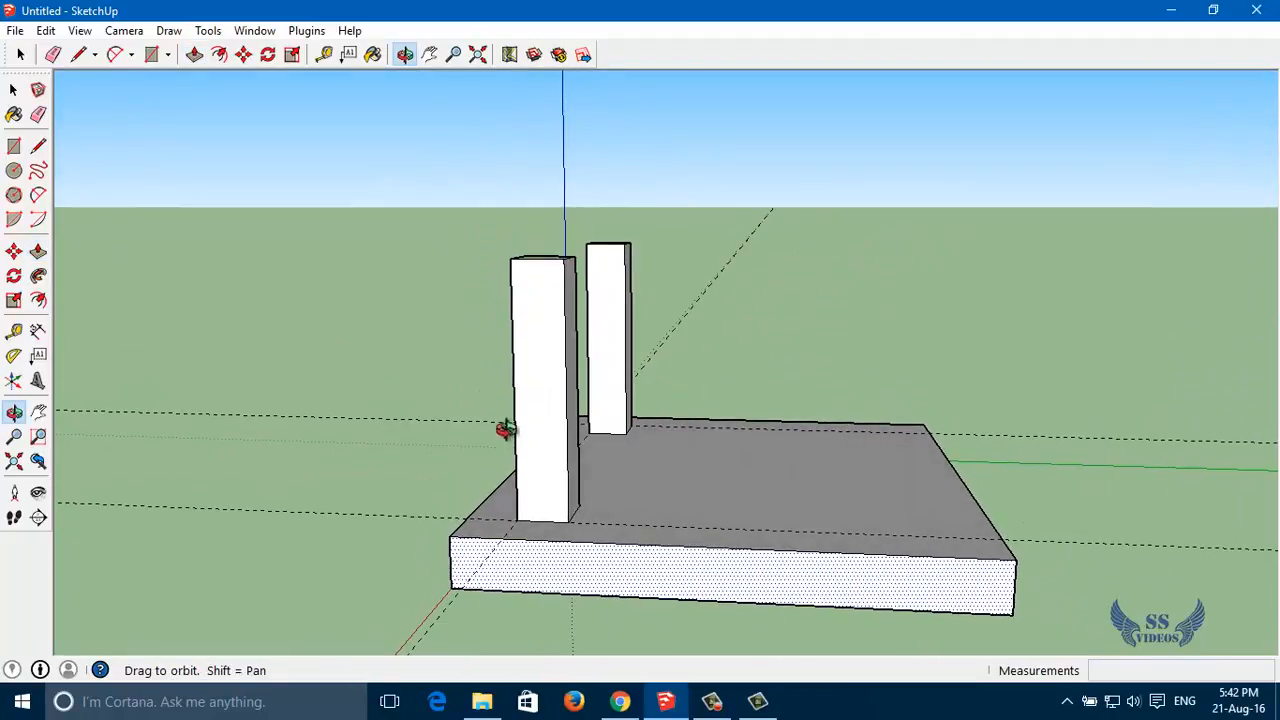
{"action": "key", "text": "t"}
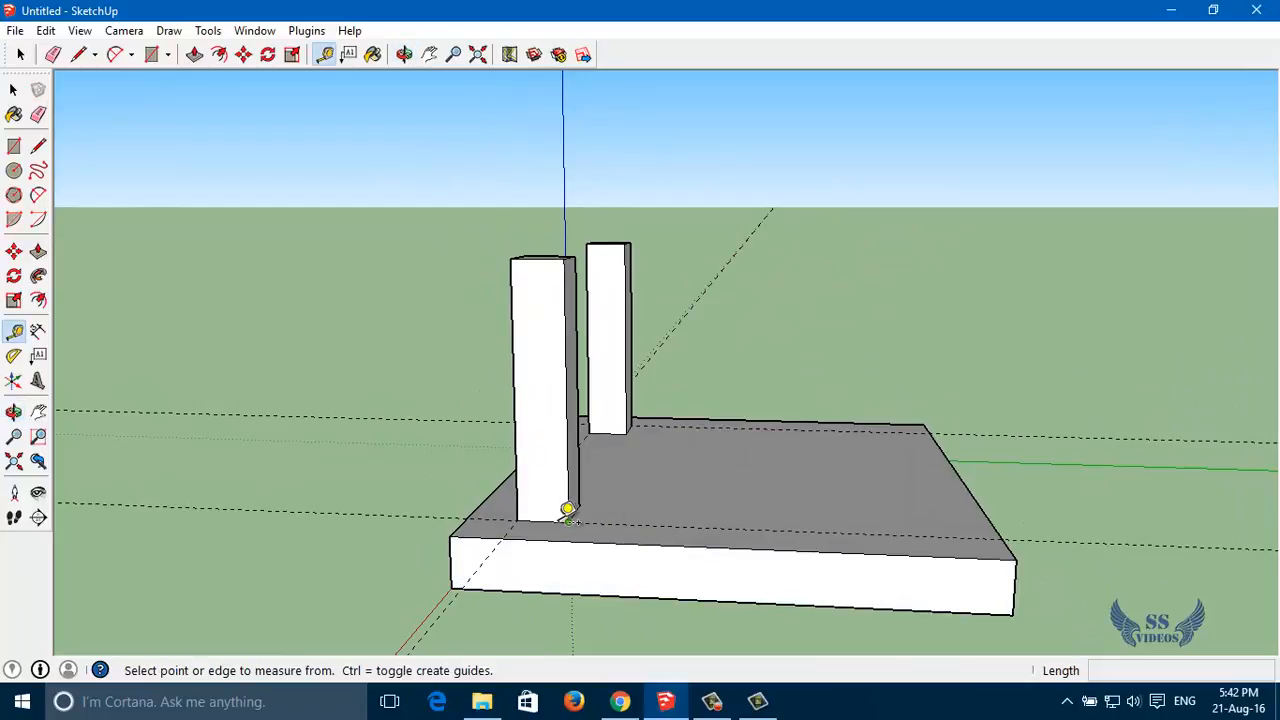
{"action": "left_click", "coordinate": [543, 518]}
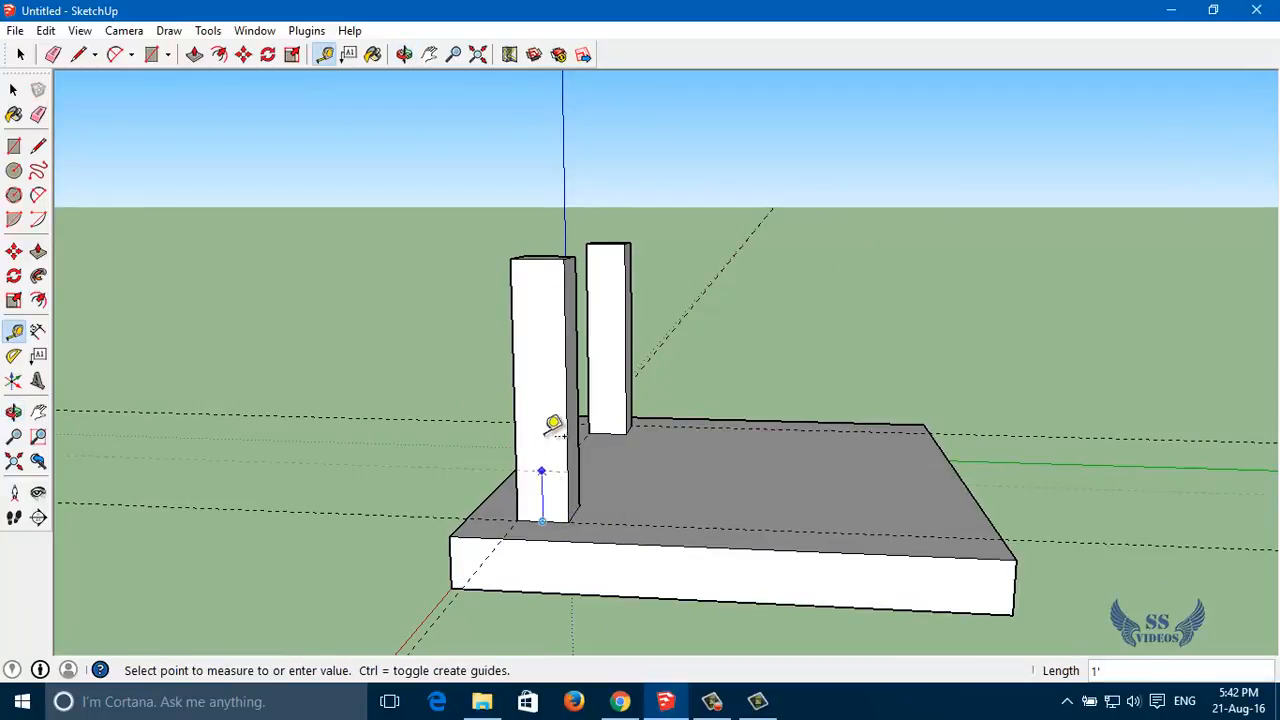
{"action": "left_click", "coordinate": [549, 251]}
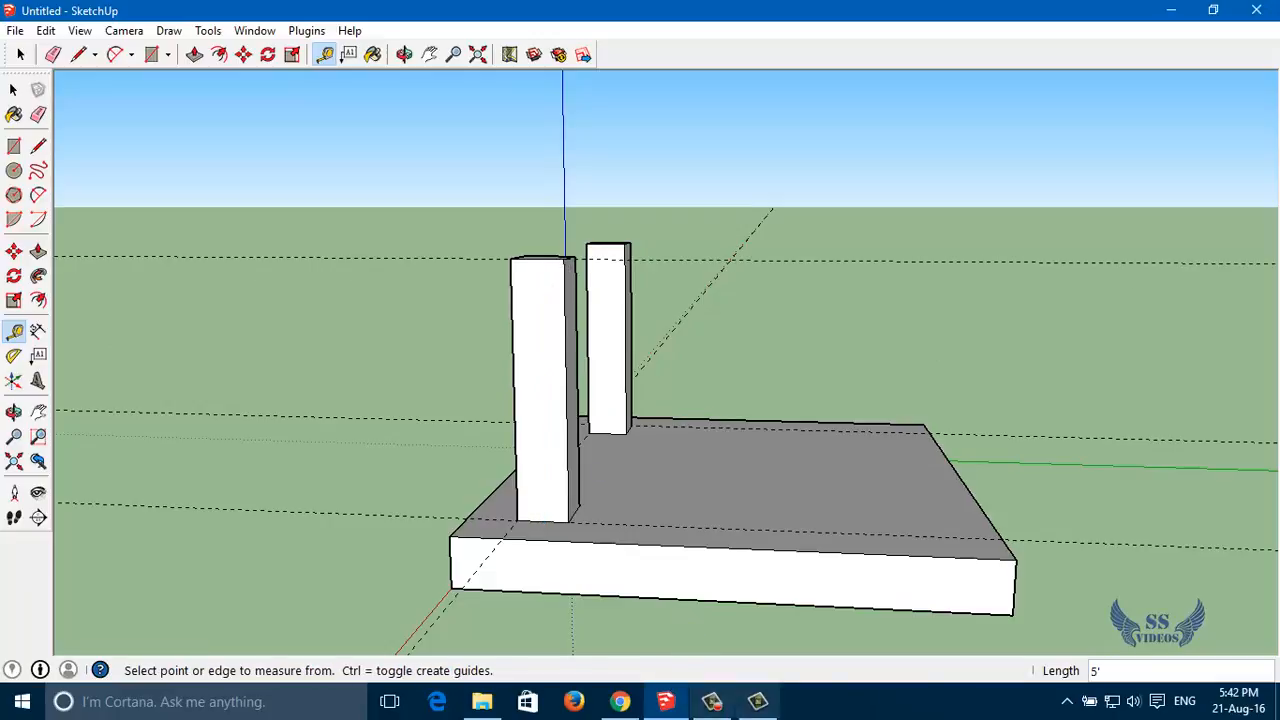
- Create a guide line on the slab's top face, offset 1' inward from its rear edge
{"action": "key", "text": "o"}
{"action": "left_click_drag", "start_coordinate": [1051, 527], "coordinate": [15, 595]}
{"action": "left_click_drag", "start_coordinate": [220, 503], "coordinate": [300, 503]}
{"action": "key", "text": "r"}
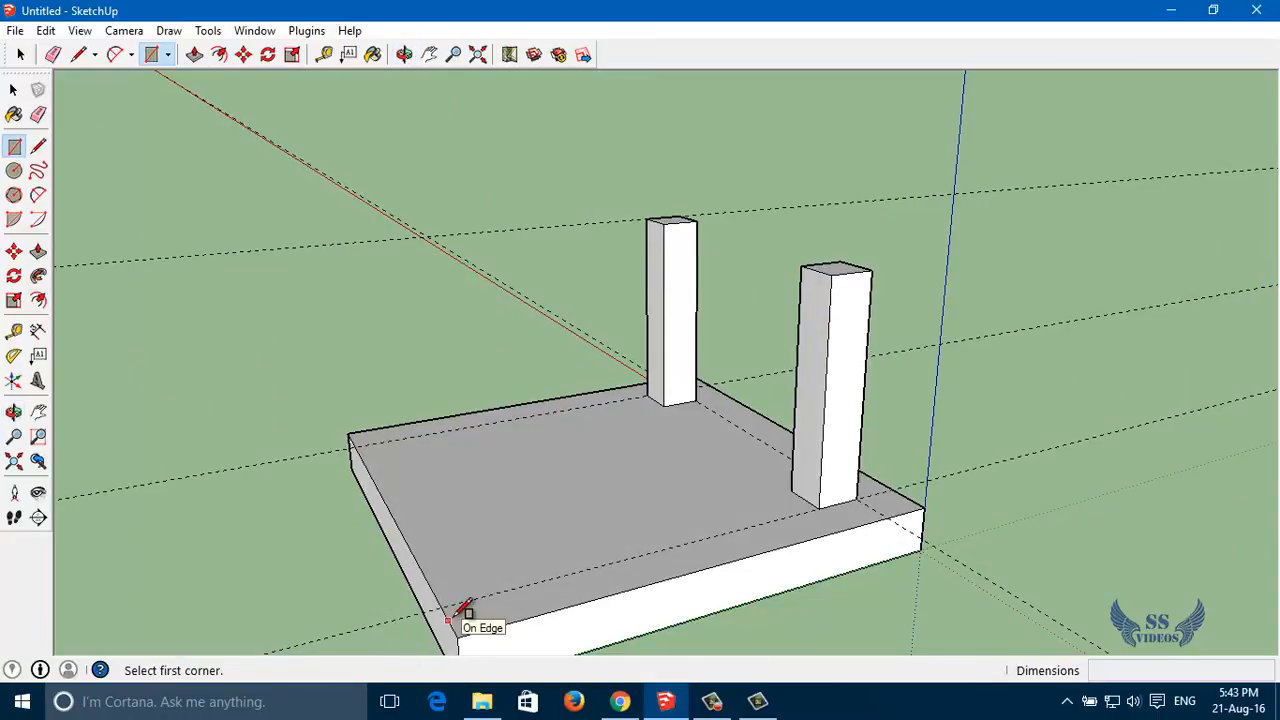
{"action": "key", "text": "t"}
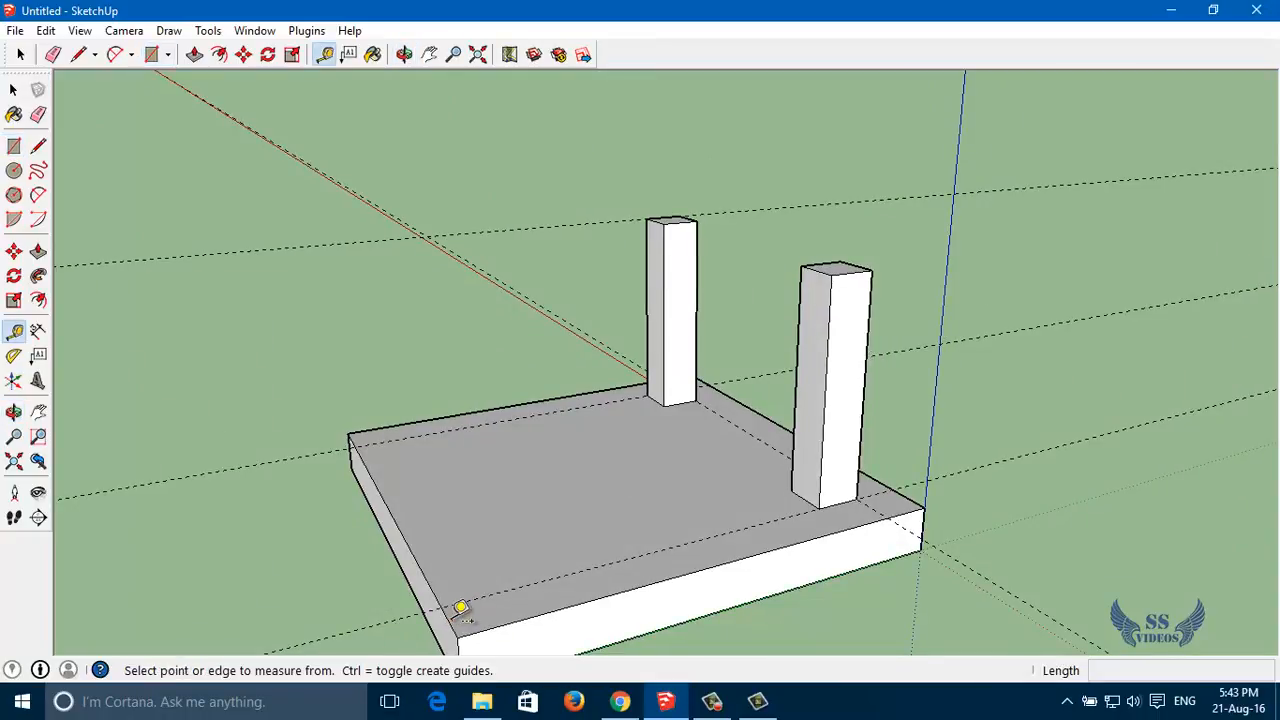
{"action": "left_click", "coordinate": [448, 618]}
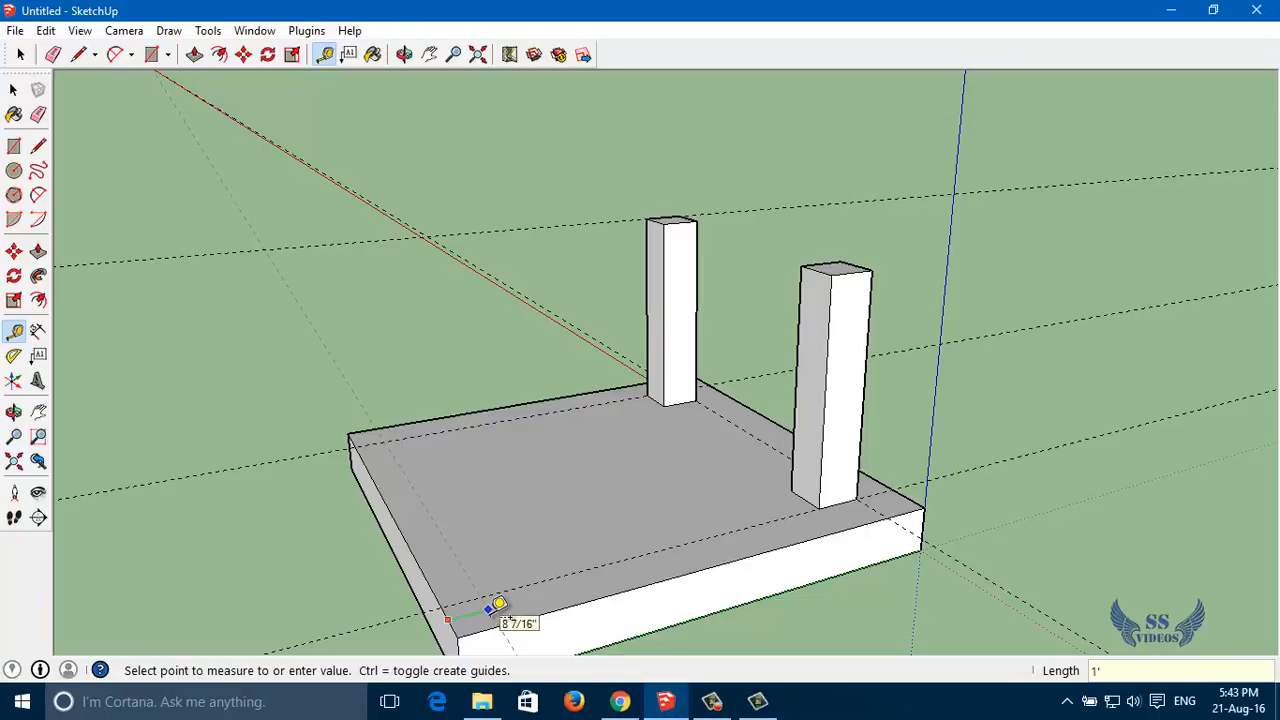
{"action": "left_click", "coordinate": [498, 604]}
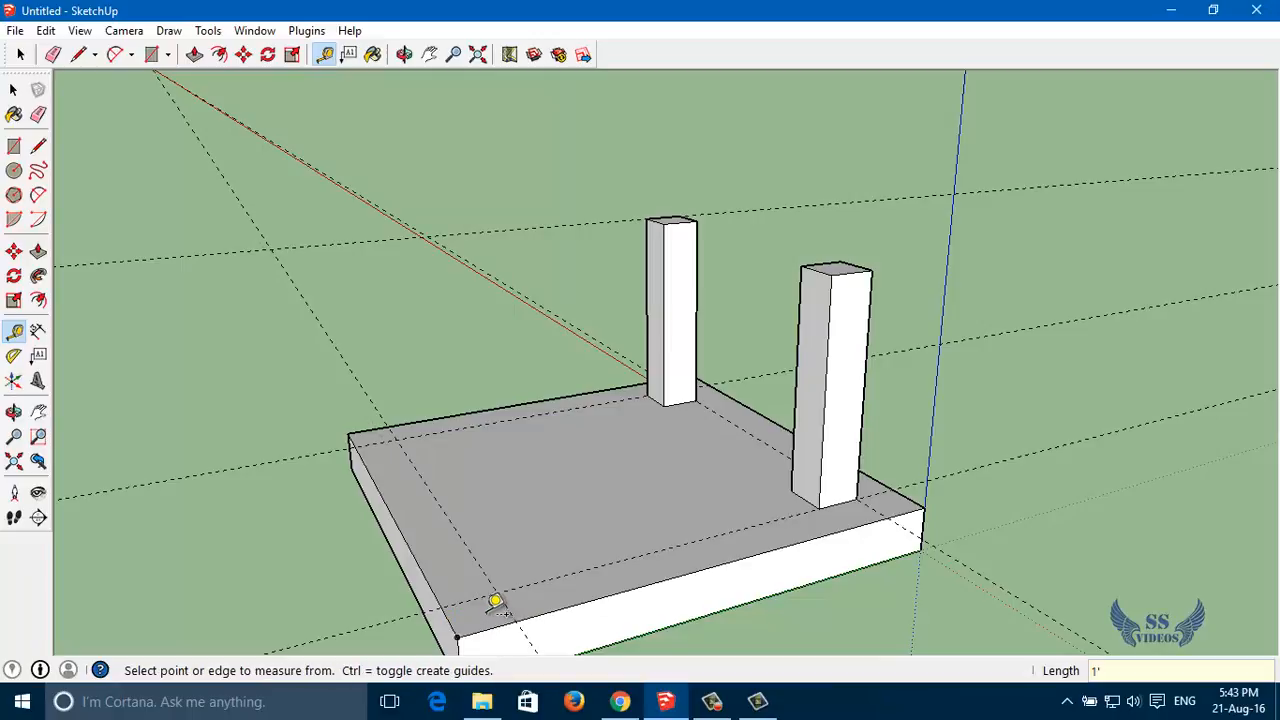
- Draw a 10' line across the slab's top face along the newest guide, dividing the face in two
{"action": "scroll", "coordinate": [537, 605], "scroll_direction": "up", "scroll_amount": 2}
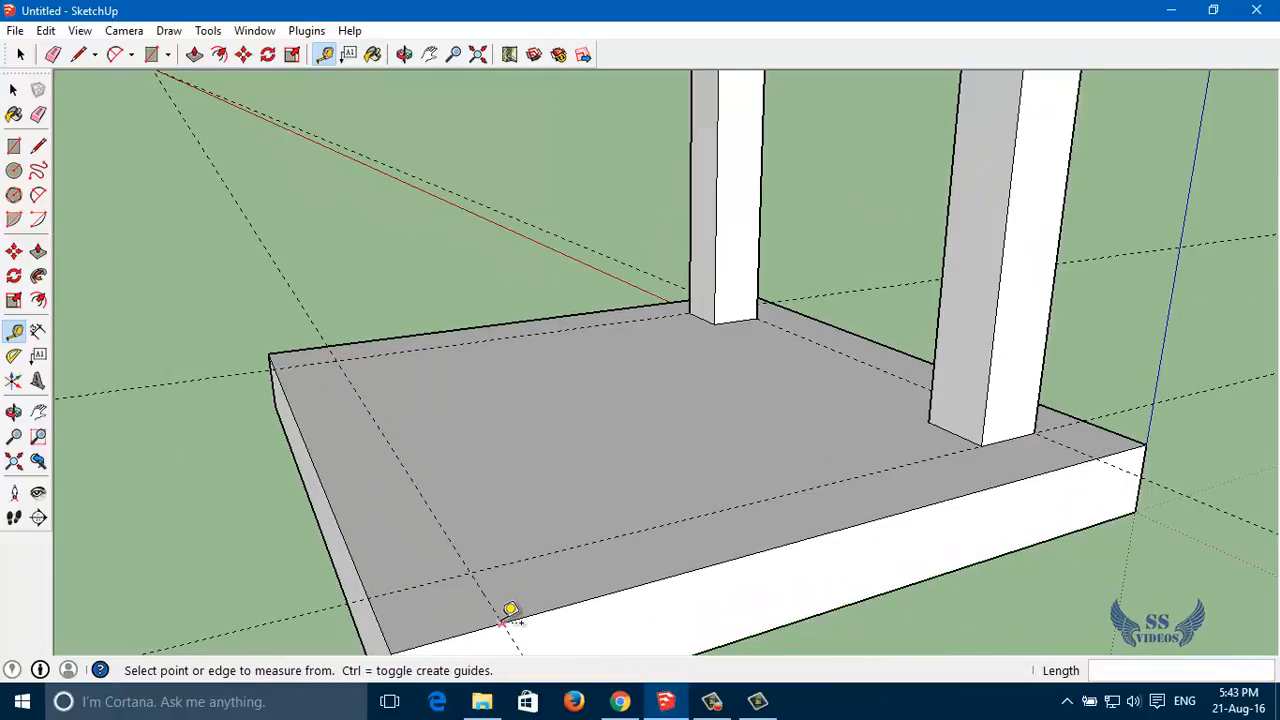
{"action": "key", "text": "l"}
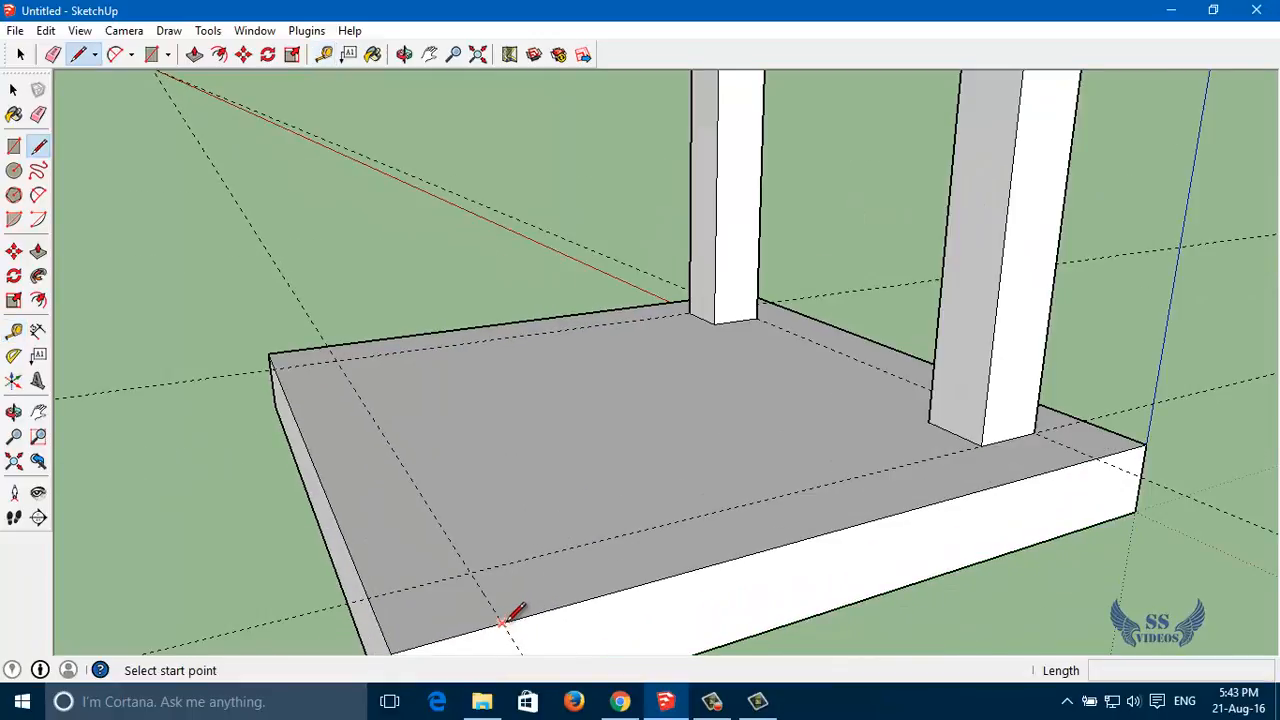
{"action": "left_click", "coordinate": [500, 622]}
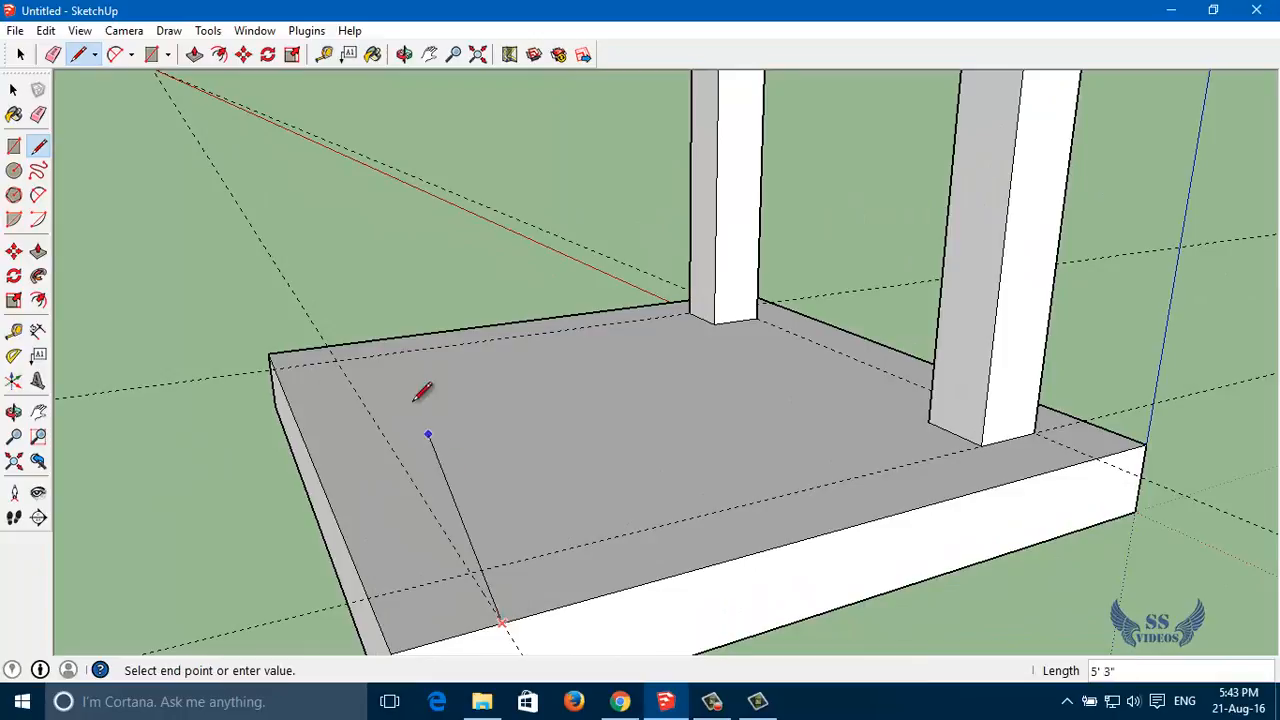
{"action": "left_click", "coordinate": [329, 346]}
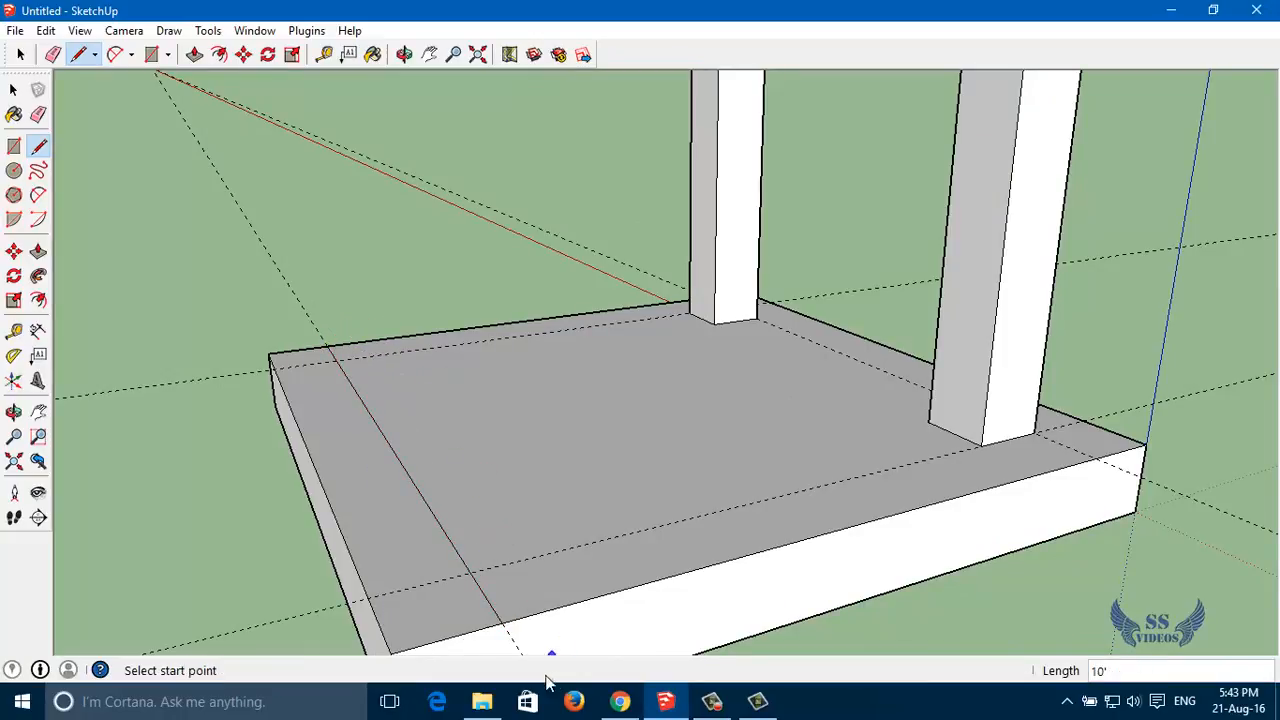
- Select the narrow strip and the large remaining part of the slab's top face in turn to examine the division
{"action": "left_click", "coordinate": [13, 89]}
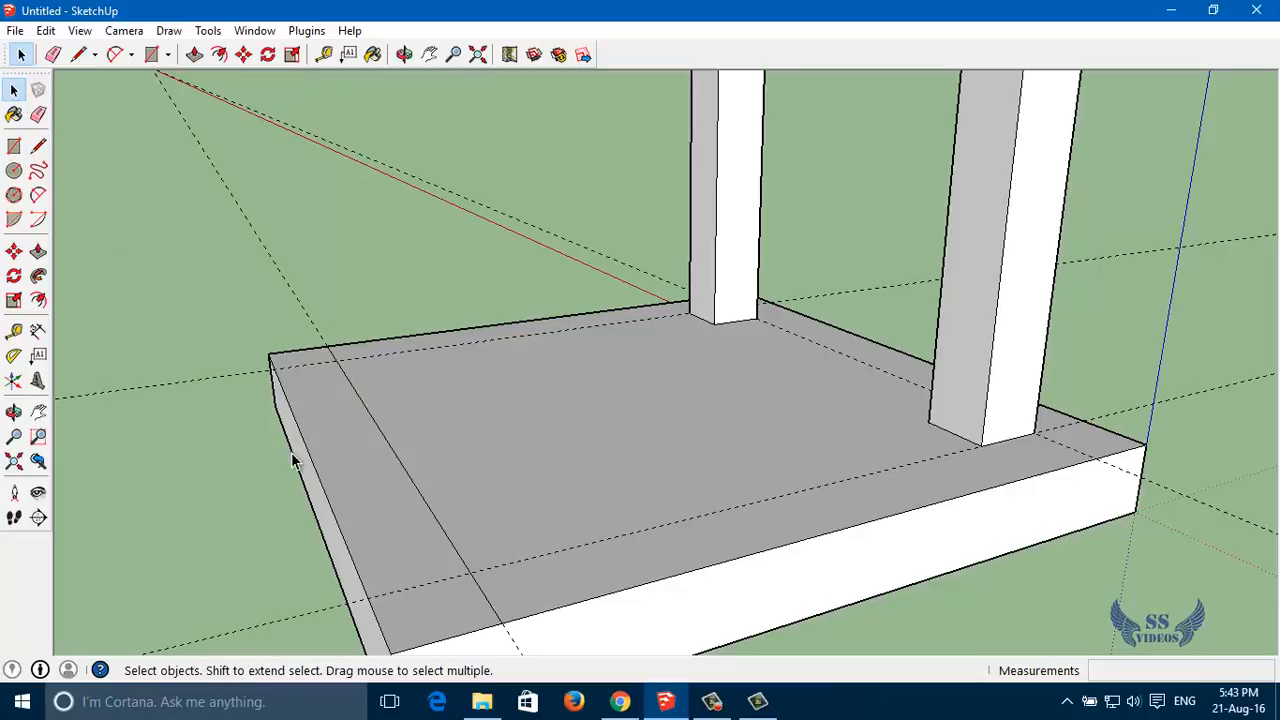
{"action": "left_click", "coordinate": [387, 502]}
{"action": "left_click", "coordinate": [540, 476]}
{"action": "left_click", "coordinate": [396, 504]}
{"action": "left_click", "coordinate": [530, 490]}
{"action": "left_click", "coordinate": [395, 548]}
{"action": "left_click", "coordinate": [515, 585]}
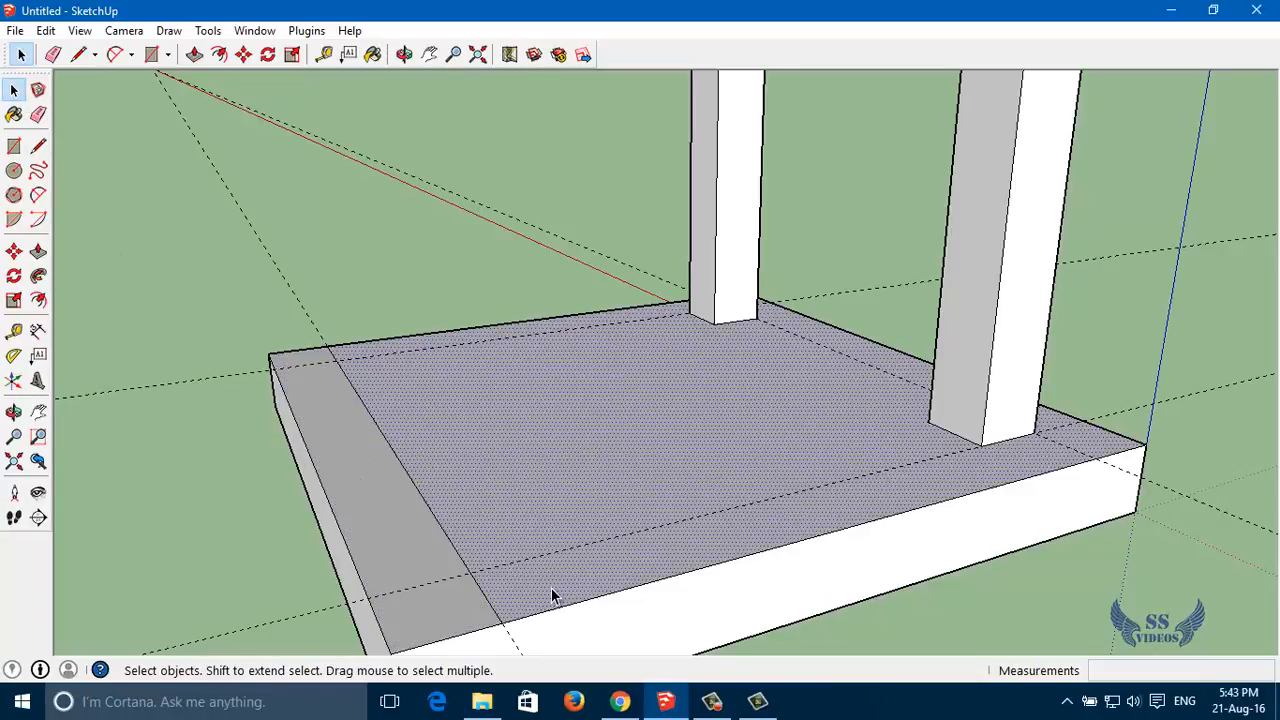
{"action": "left_click", "coordinate": [387, 513]}
{"action": "left_click", "coordinate": [486, 491]}
{"action": "left_click", "coordinate": [377, 515]}
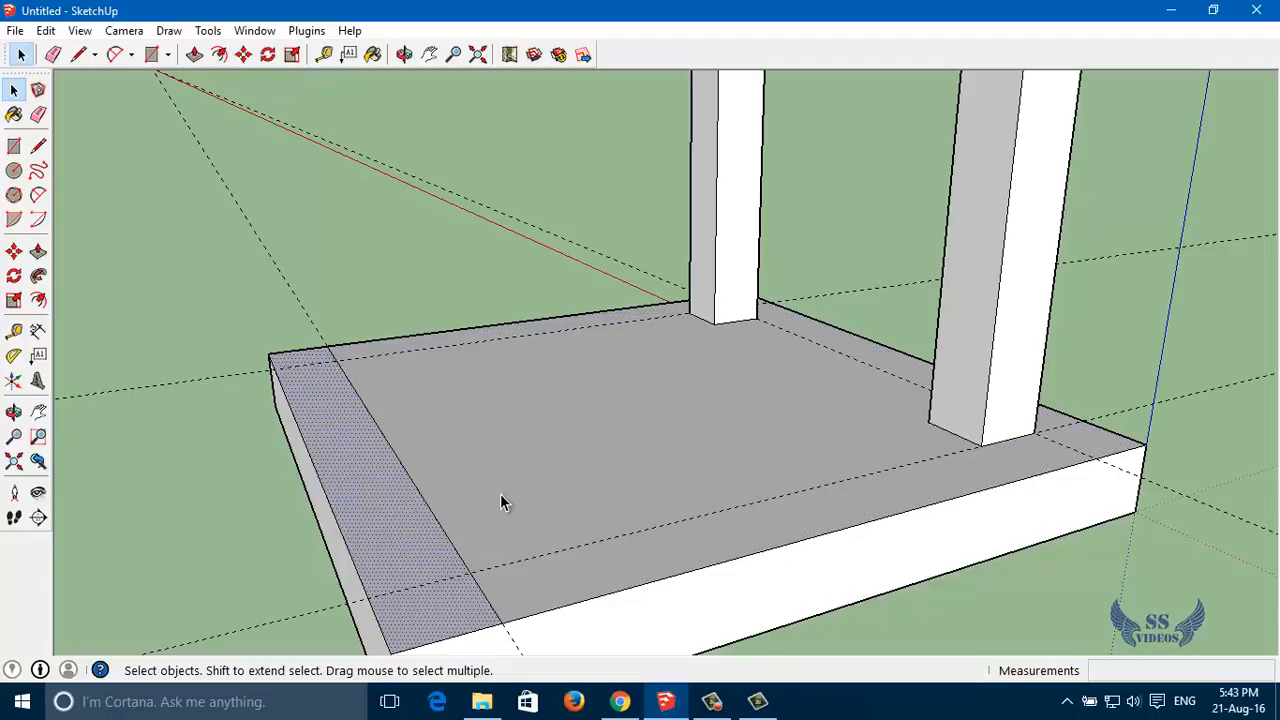
{"action": "left_click", "coordinate": [492, 500]}
{"action": "left_click", "coordinate": [390, 506]}
{"action": "left_click", "coordinate": [460, 512]}
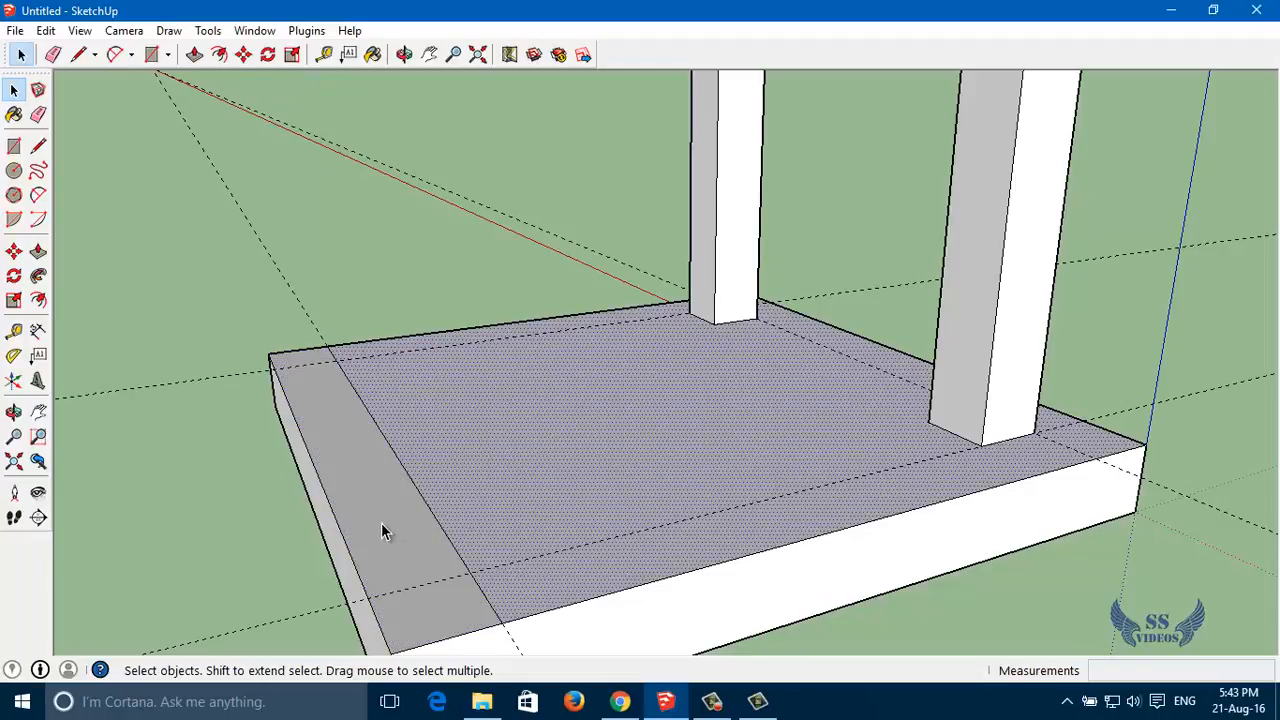
{"action": "left_click", "coordinate": [381, 523]}
{"action": "left_click", "coordinate": [465, 510]}
{"action": "left_click", "coordinate": [409, 526]}
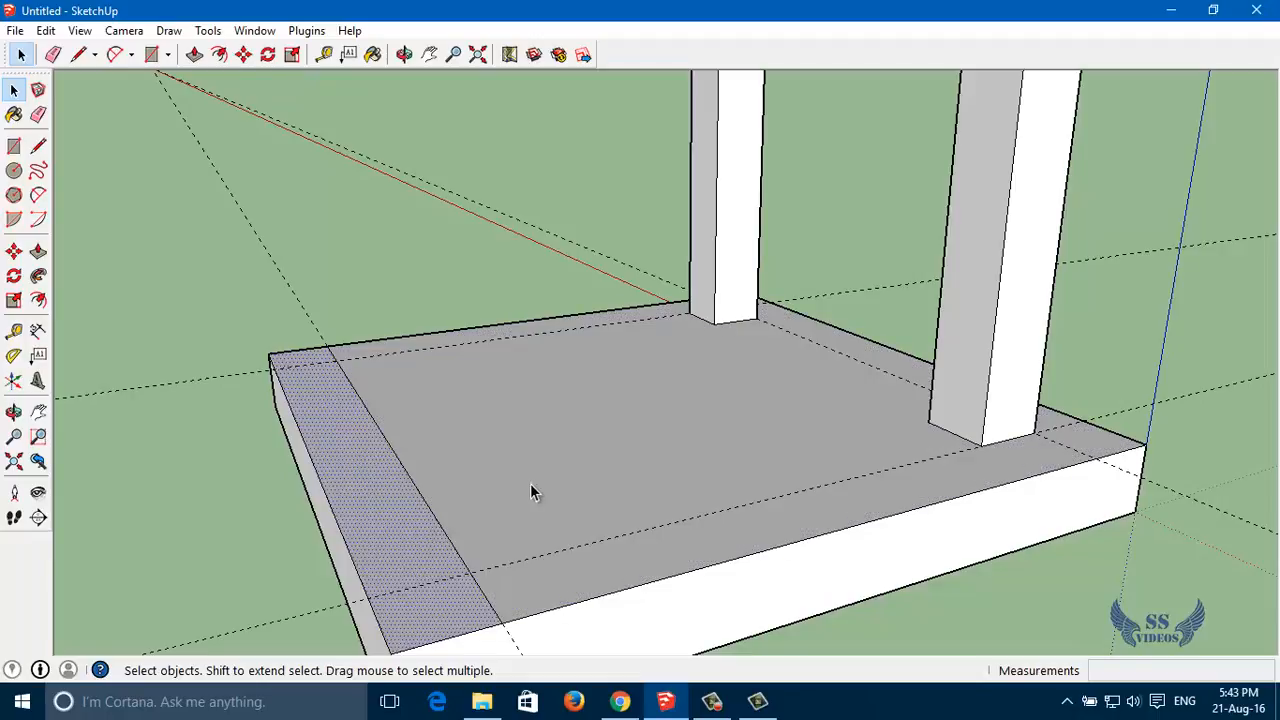
{"action": "left_click", "coordinate": [532, 488]}
{"action": "left_click", "coordinate": [372, 528]}
{"action": "left_click", "coordinate": [508, 495]}
{"action": "left_click", "coordinate": [434, 511]}
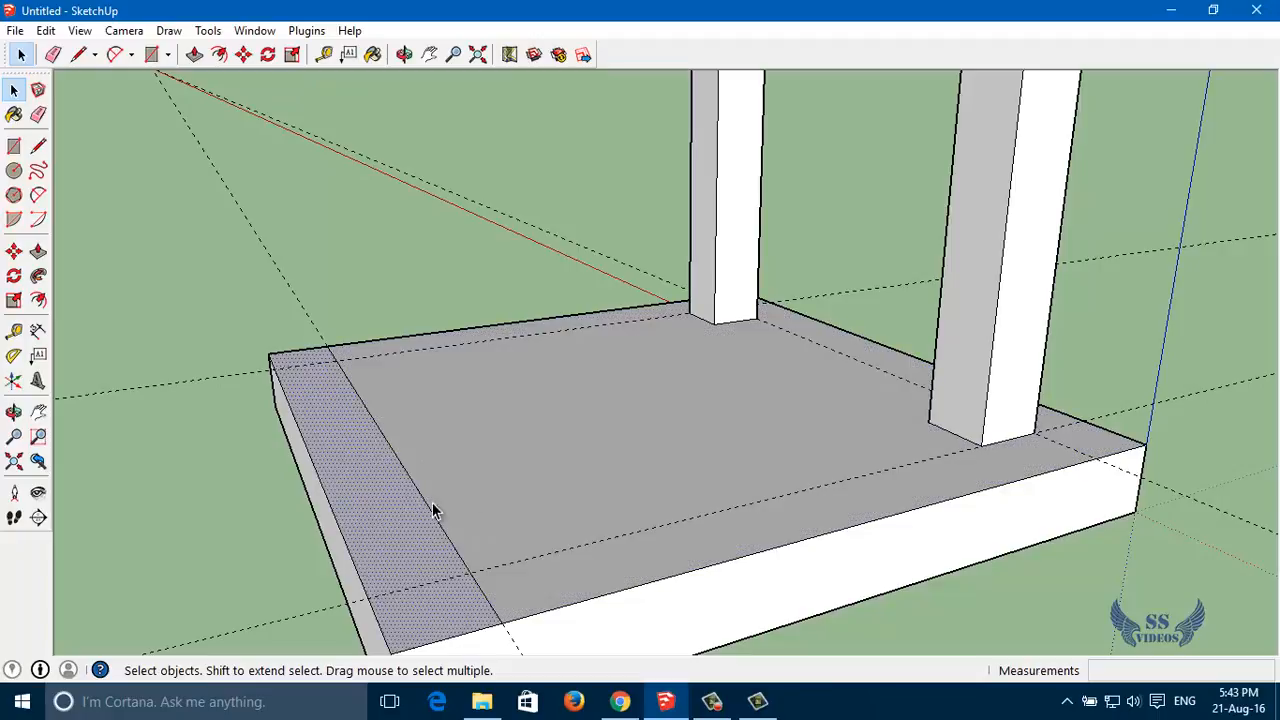
- Undo the dividing line and its guide, and select the slab's whole top face
{"action": "left_click", "coordinate": [484, 493], "text": "shift"}
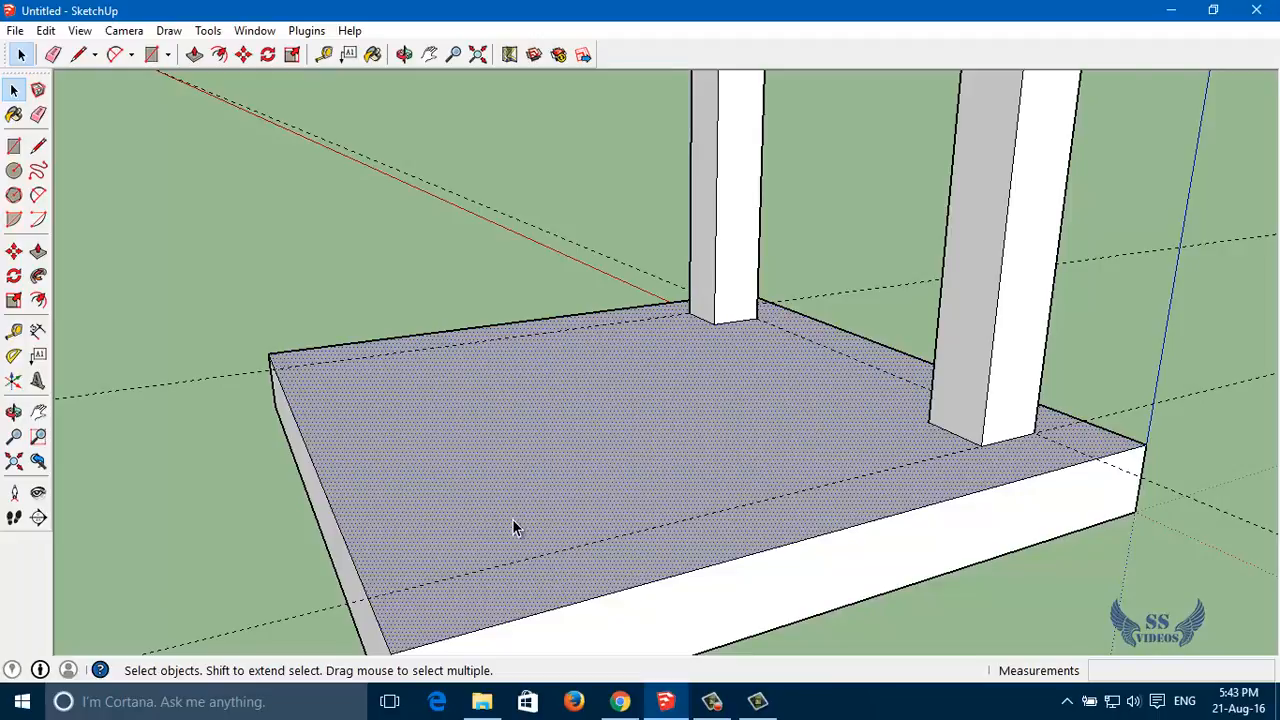
- Erase the single raised guide line at the post's top edge, and undo the erasure
{"action": "scroll", "coordinate": [512, 521], "scroll_direction": "down", "scroll_amount": 5}
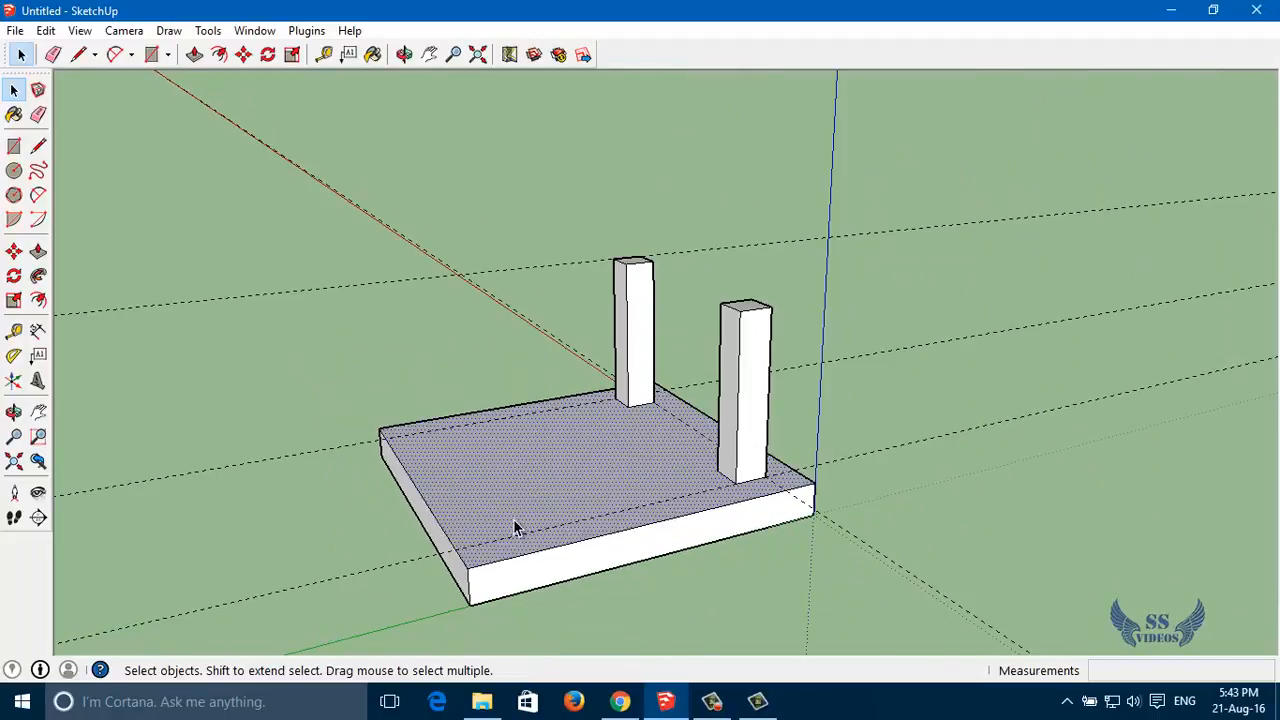
{"action": "key", "text": "o"}
{"action": "left_click_drag", "start_coordinate": [257, 449], "coordinate": [457, 337]}
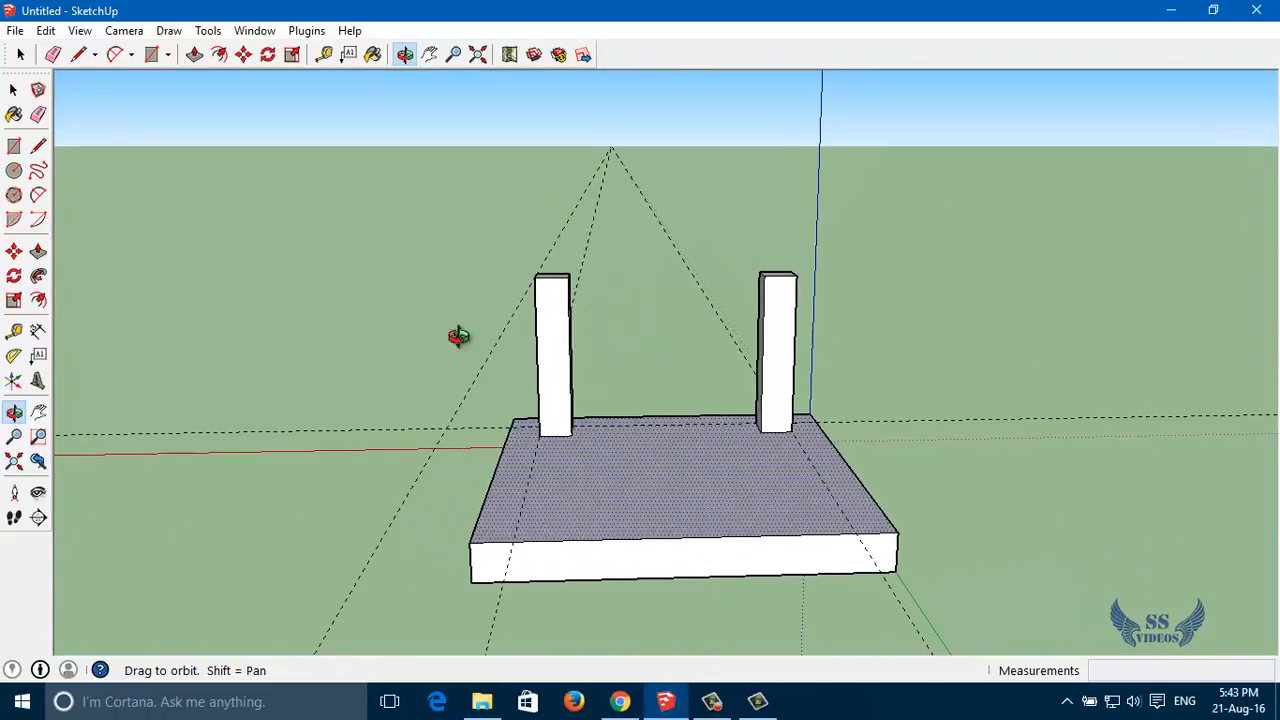
{"action": "left_click", "coordinate": [13, 91]}
{"action": "left_click", "coordinate": [509, 331]}
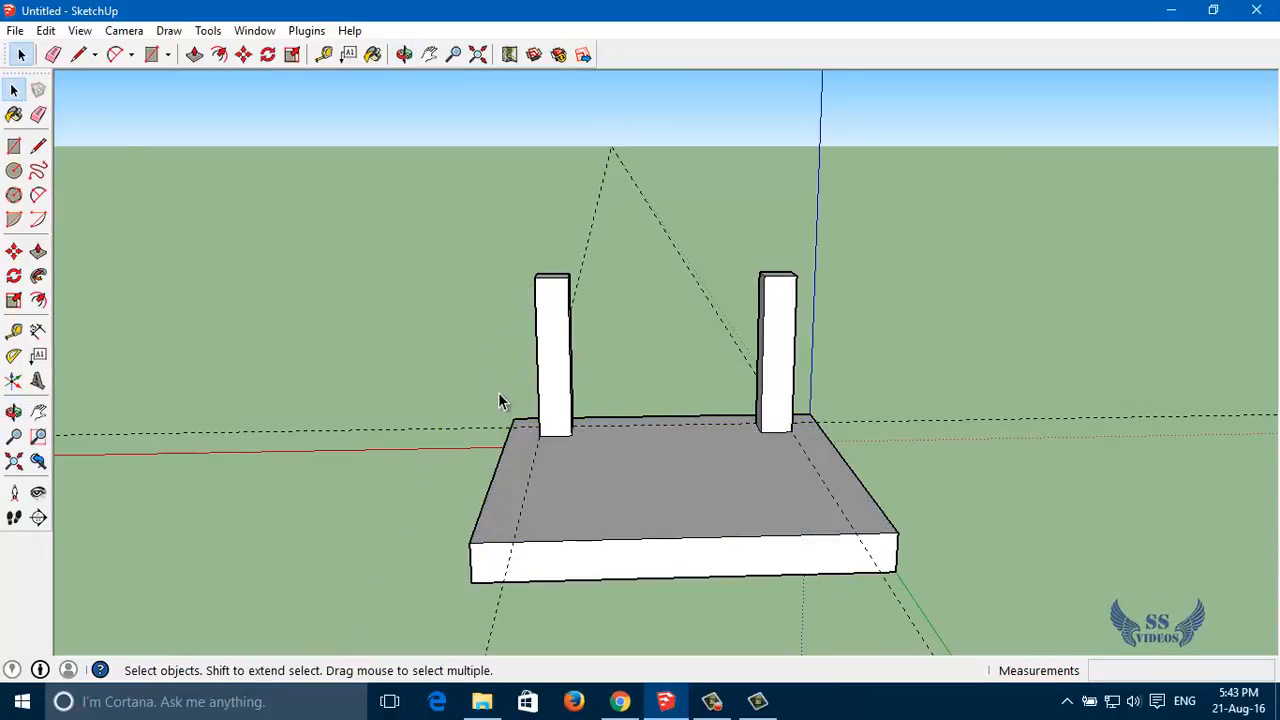
{"action": "key", "text": "ctrl+z"}
- Delete all guide lines from the model at once
{"action": "left_click", "coordinate": [47, 31]}
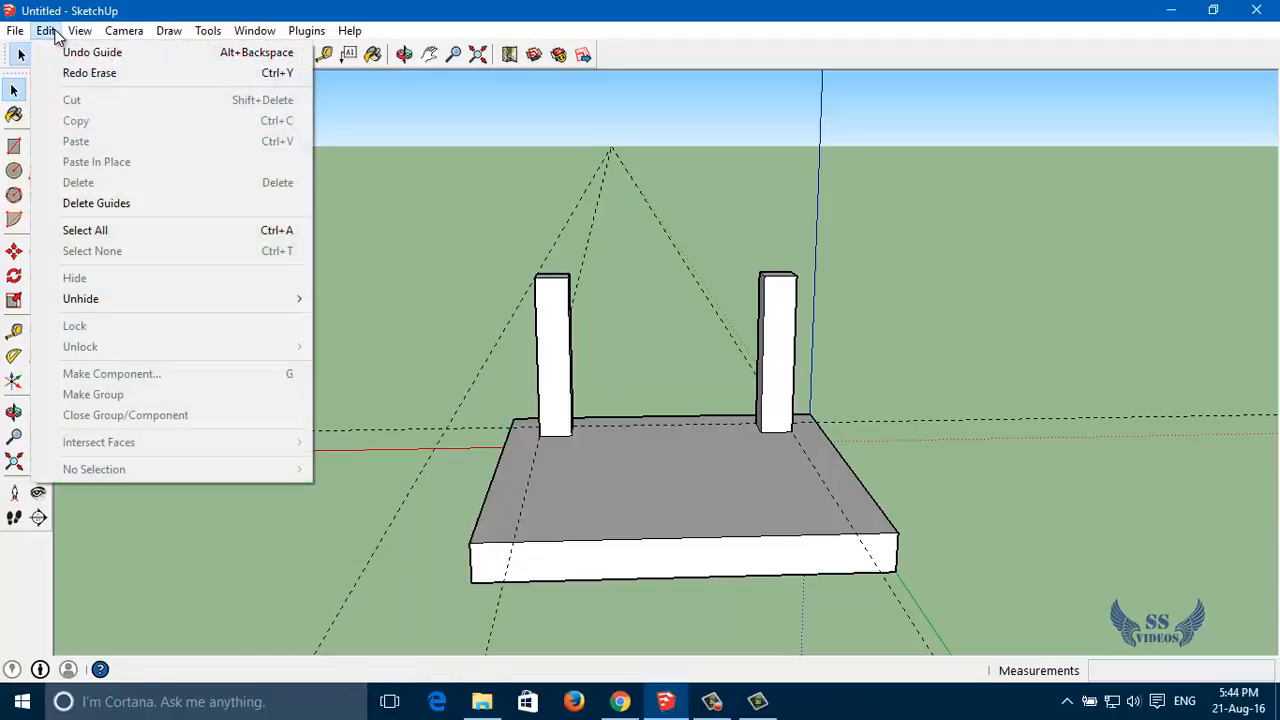
{"action": "left_click", "coordinate": [121, 205]}
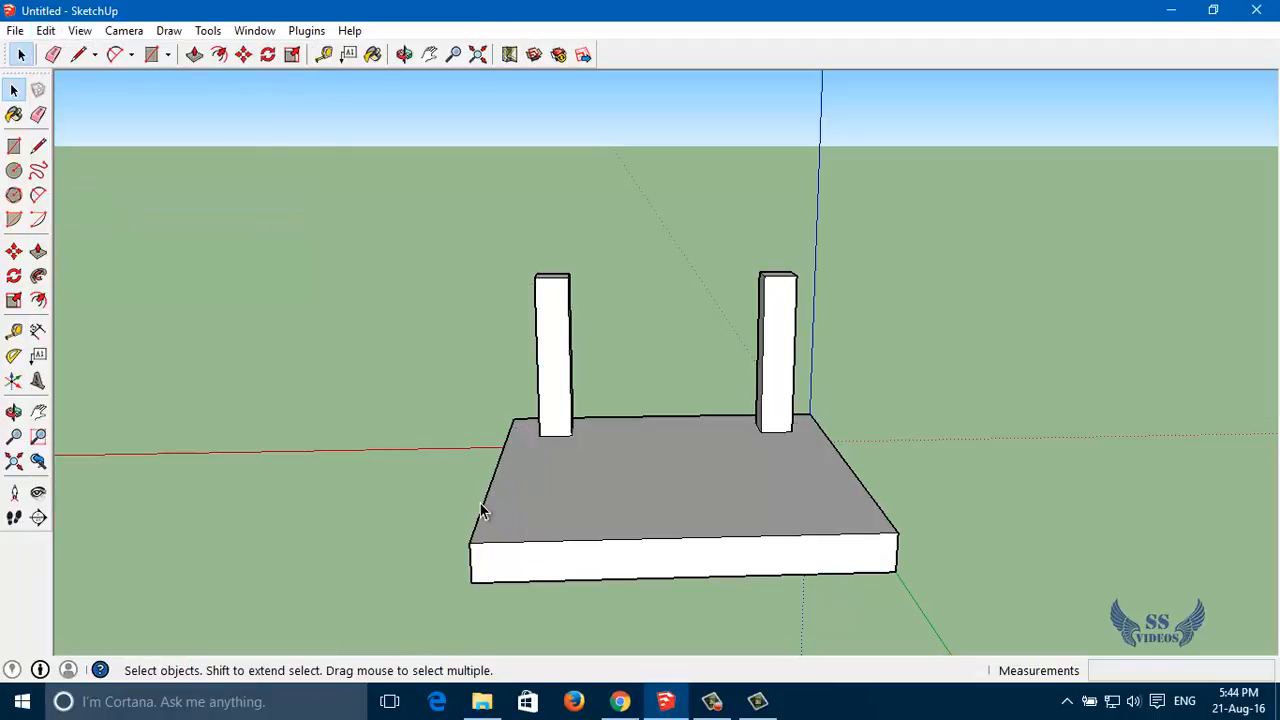
{"action": "key", "text": "o"}
{"action": "left_click_drag", "start_coordinate": [443, 489], "coordinate": [480, 463]}
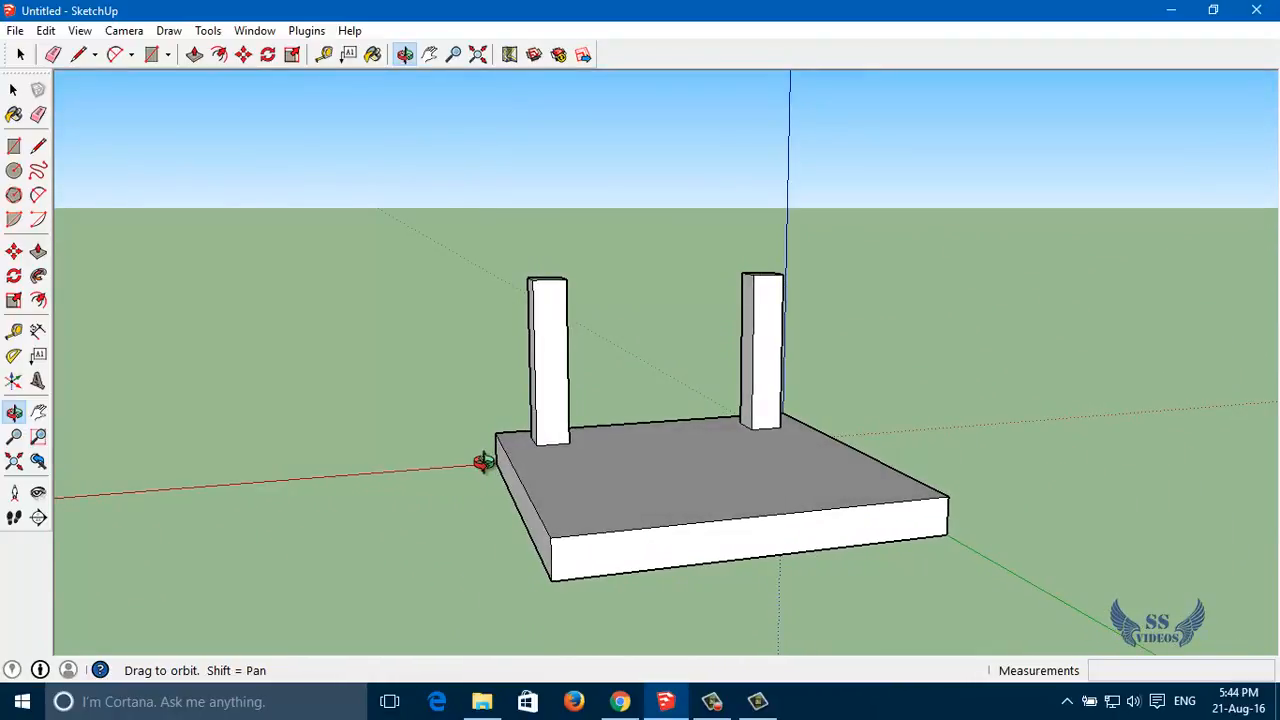